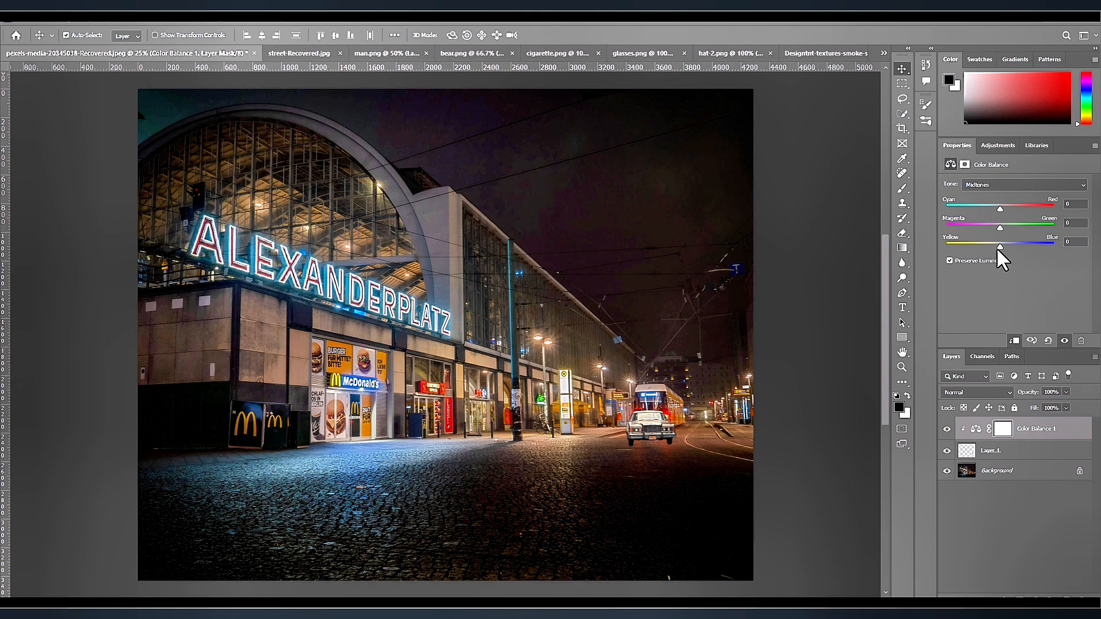
Shift the car's midtones slightly towards red in its Color Balance adjustment and group the car layers as "car".
drag(996, 246, 998, 246)
drag(1000, 209, 1004, 210)
shift+click(1009, 453)
key(ctrl+g)
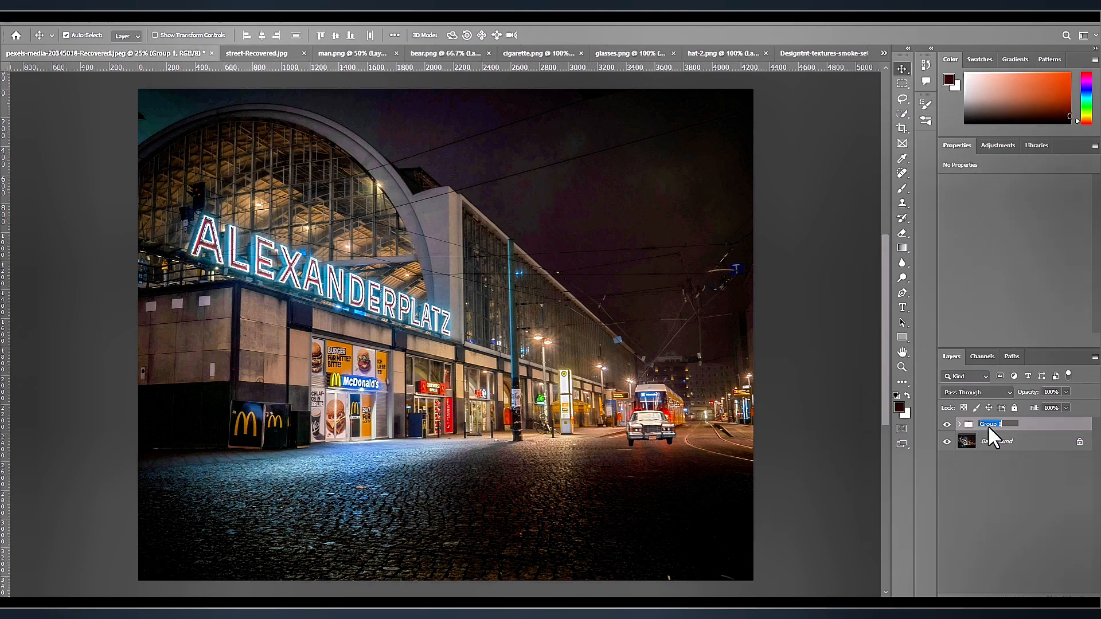
text(car)
key(Return)
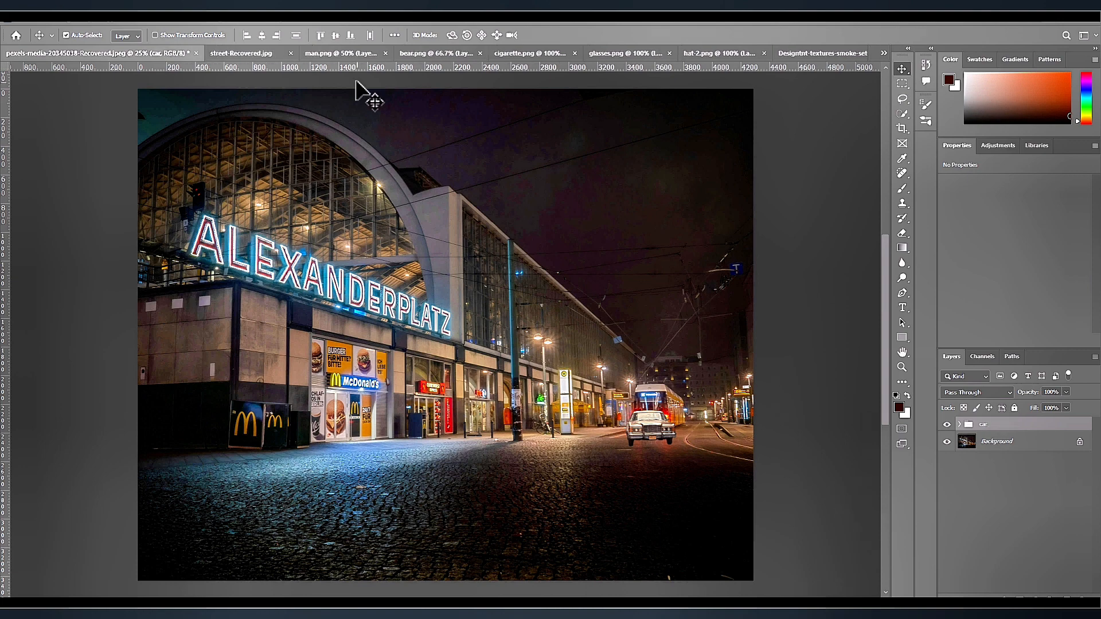
Bring the suited figure from man.png into the street scene, scale it to about 90% and place it in the image's lower left corner.
click(346, 55)
drag(350, 241, 226, 467)
key(ctrl+t)
drag(298, 347, 291, 359)
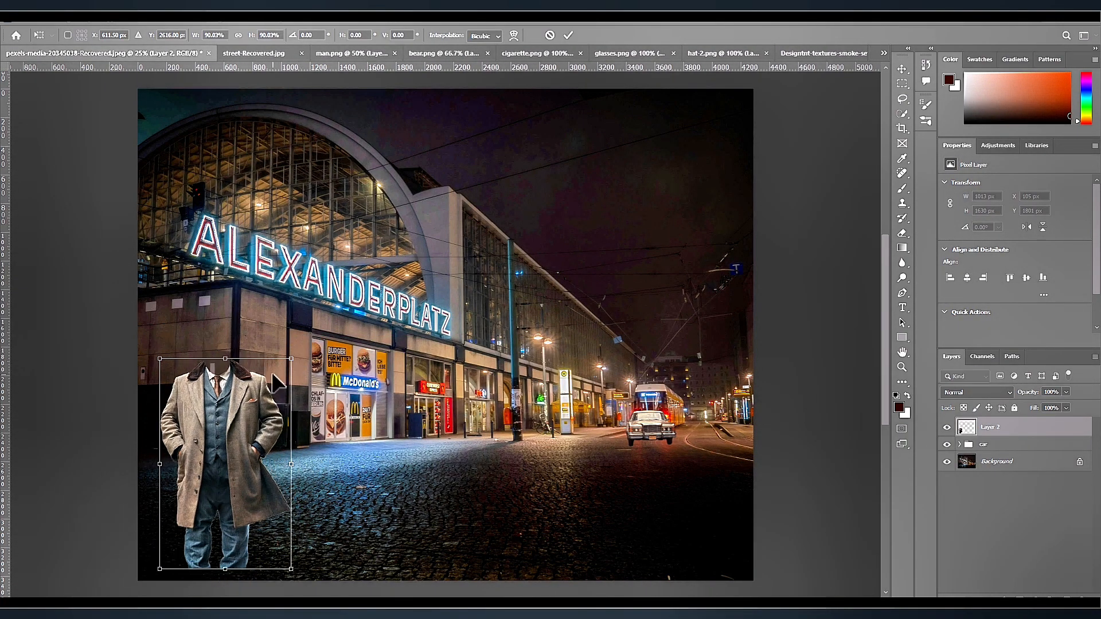
key(Return)
drag(224, 404, 214, 416)
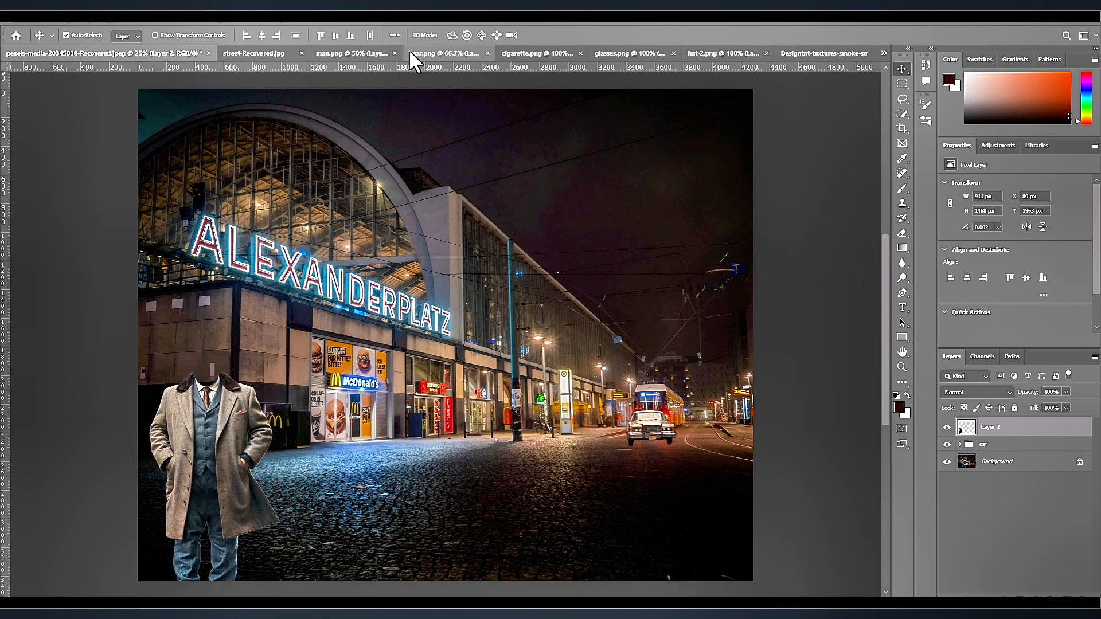
Bring the bear head from bear.png into the scene, shrink it to about 381 × 386 px and fit it on the man's neck.
click(414, 59)
drag(217, 150, 213, 339)
key(ctrl+t)
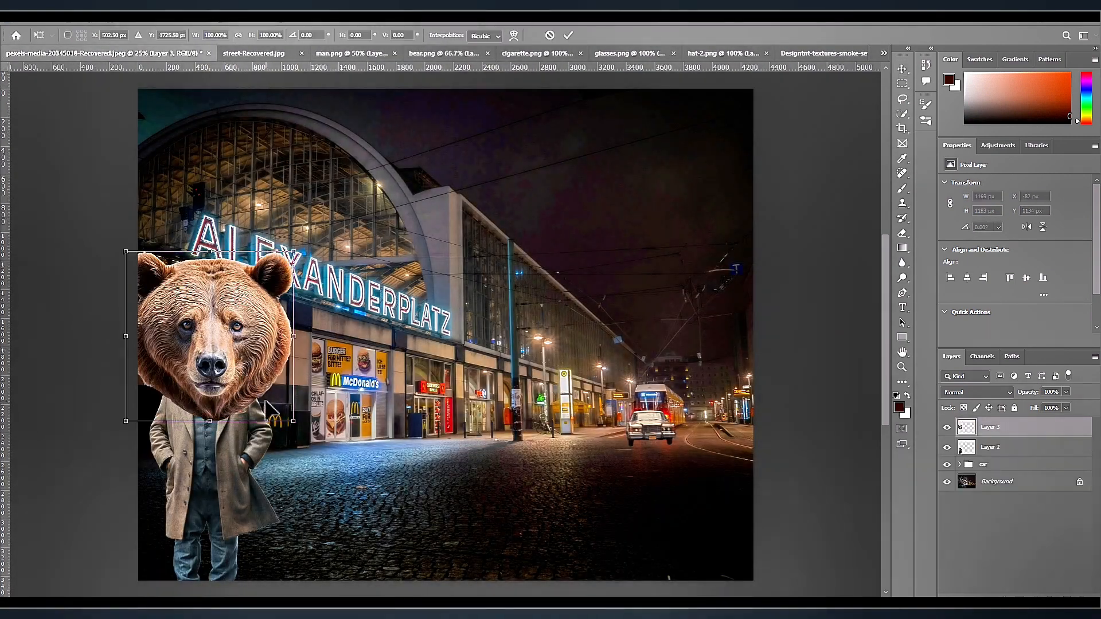
drag(294, 421, 234, 325)
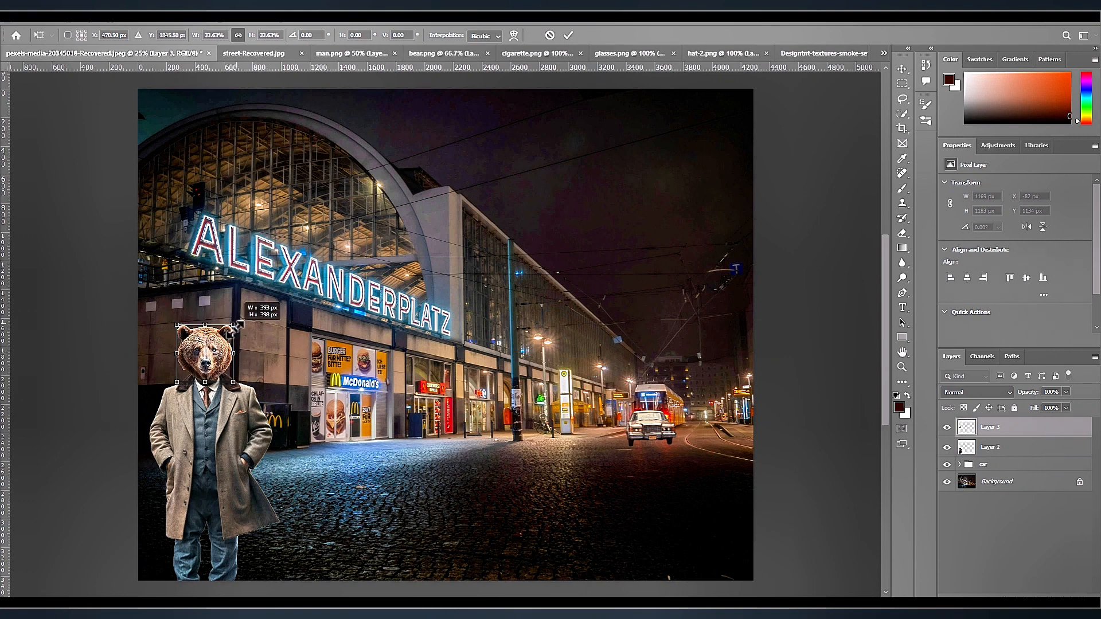
key(Return)
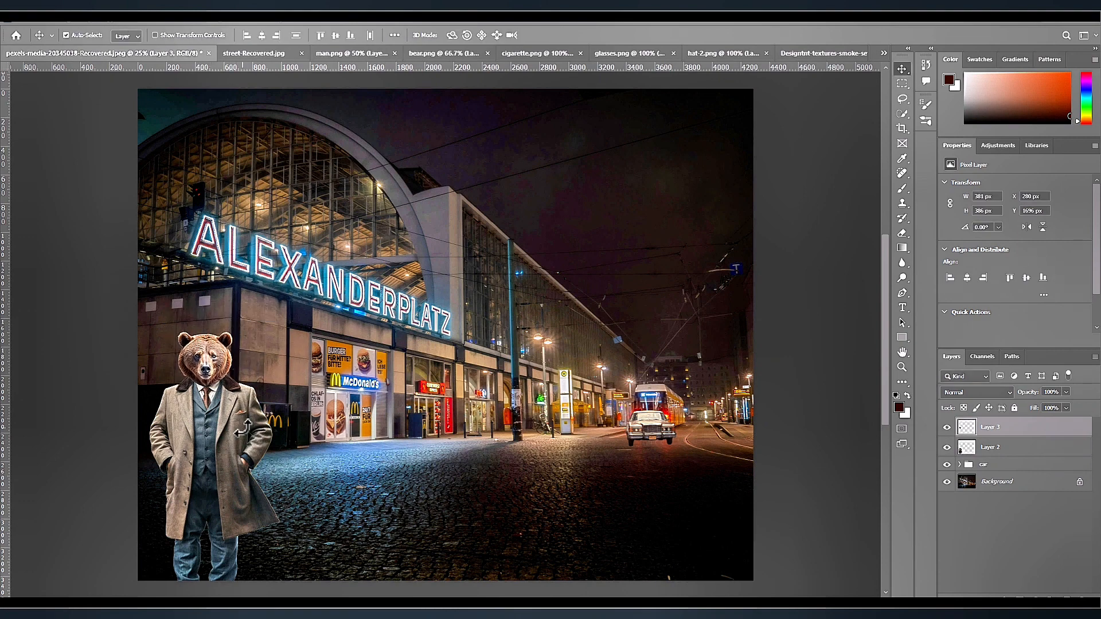
Add a Brightness/Contrast adjustment clipped to the bear head with brightness -5 and contrast 66.
click(1036, 596)
click(1048, 433)
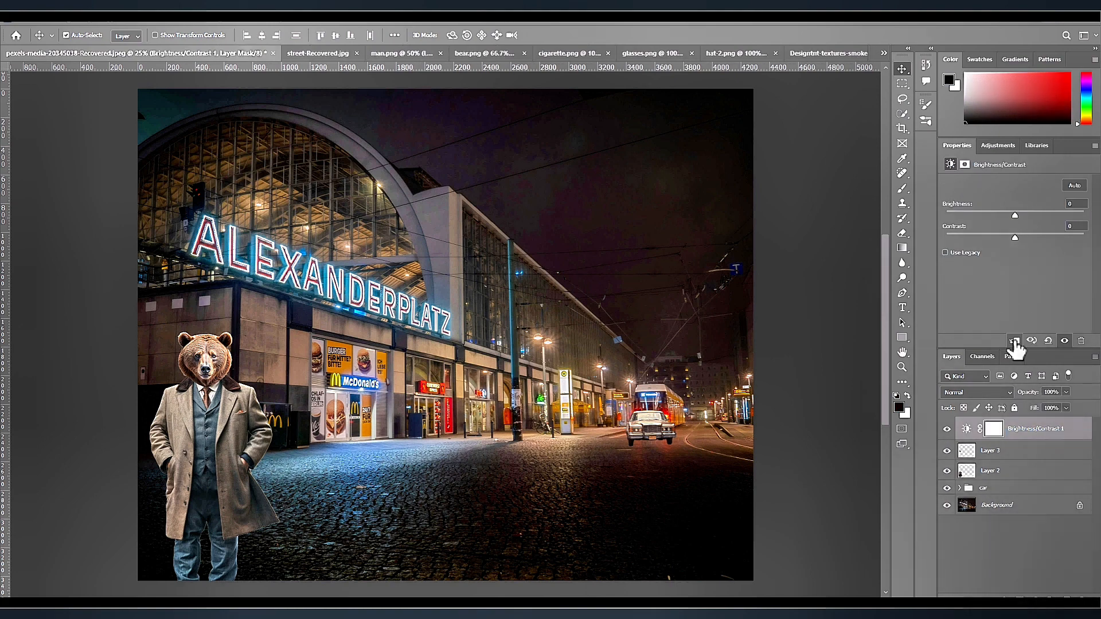
drag(1059, 236, 1012, 215)
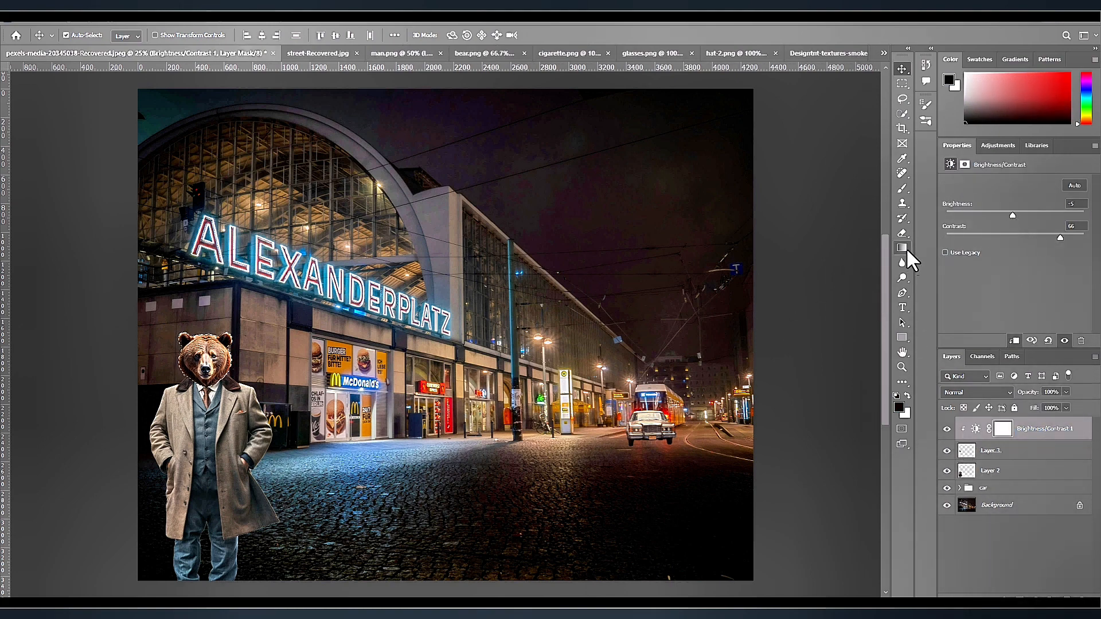
Shade the bear head's outer edge on its own layer with a near-black 100 px soft brush at 40% opacity.
key(b)
scroll(197, 344, up, 6)
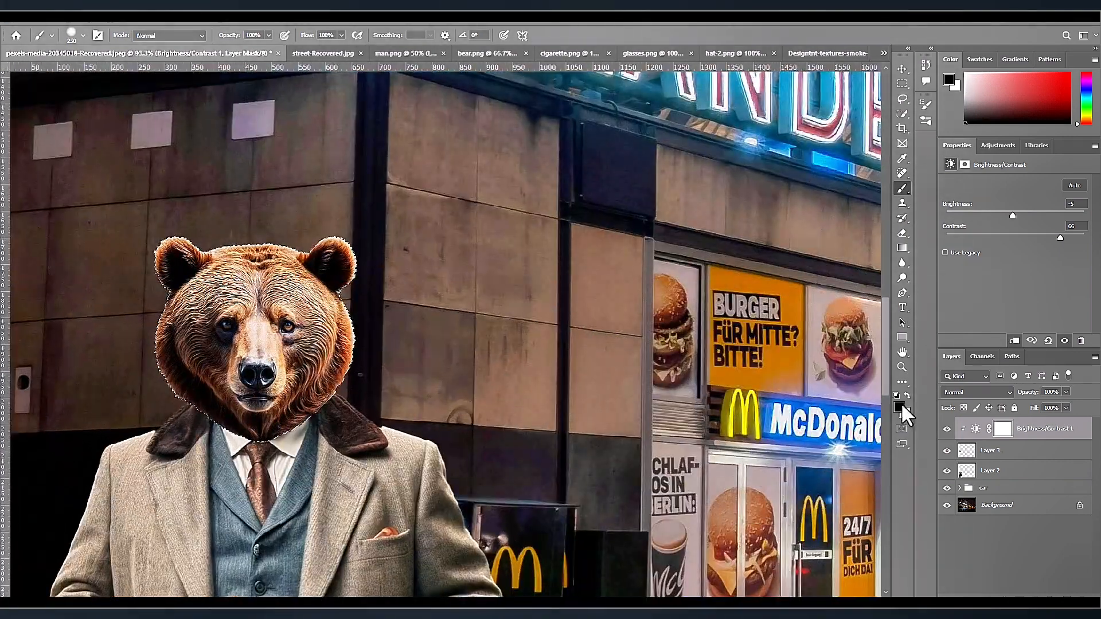
click(898, 407)
text(ffffff)
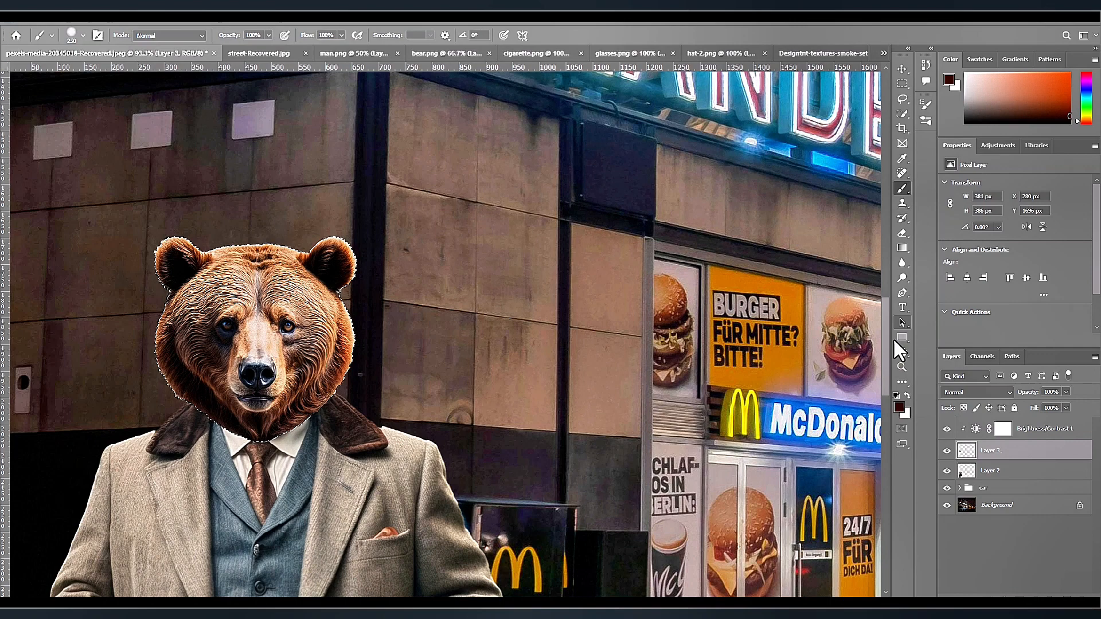
click(899, 407)
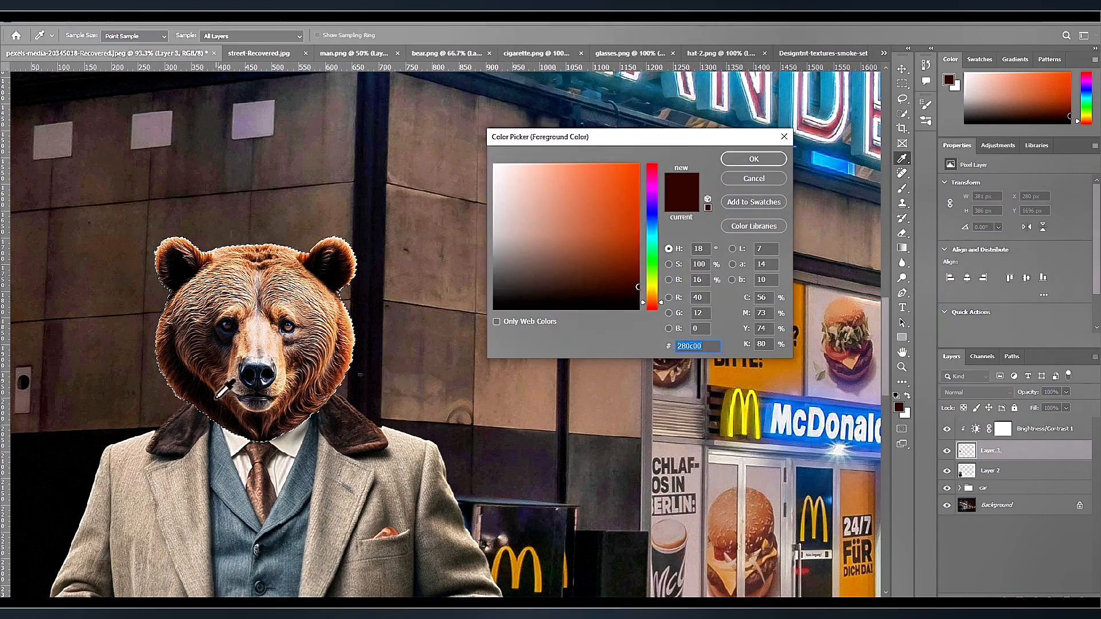
click(742, 154)
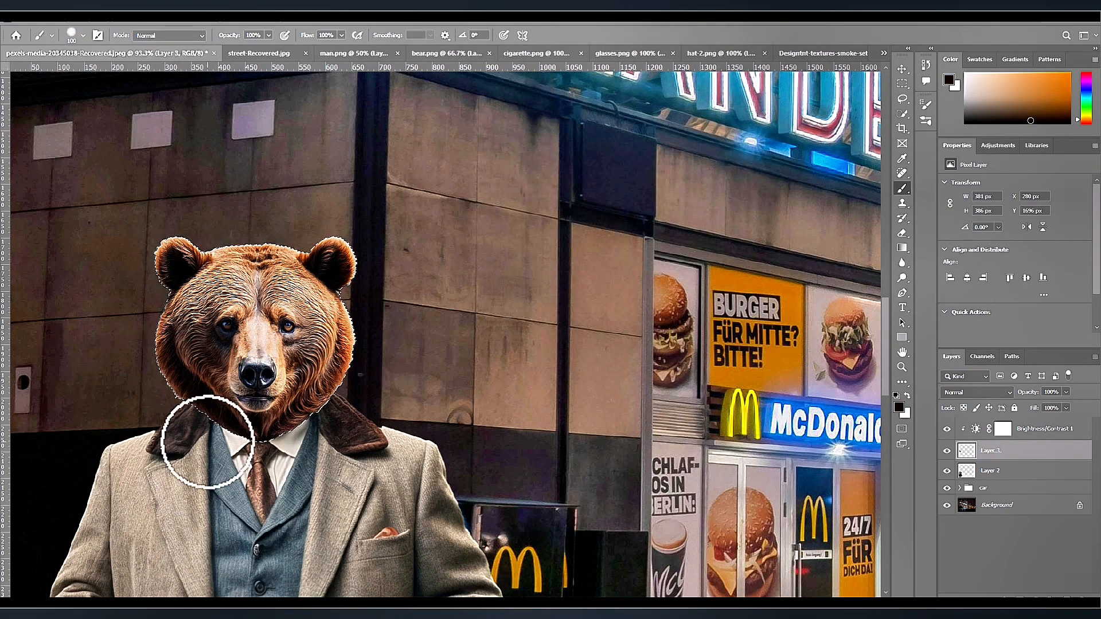
key(ctrl+z)
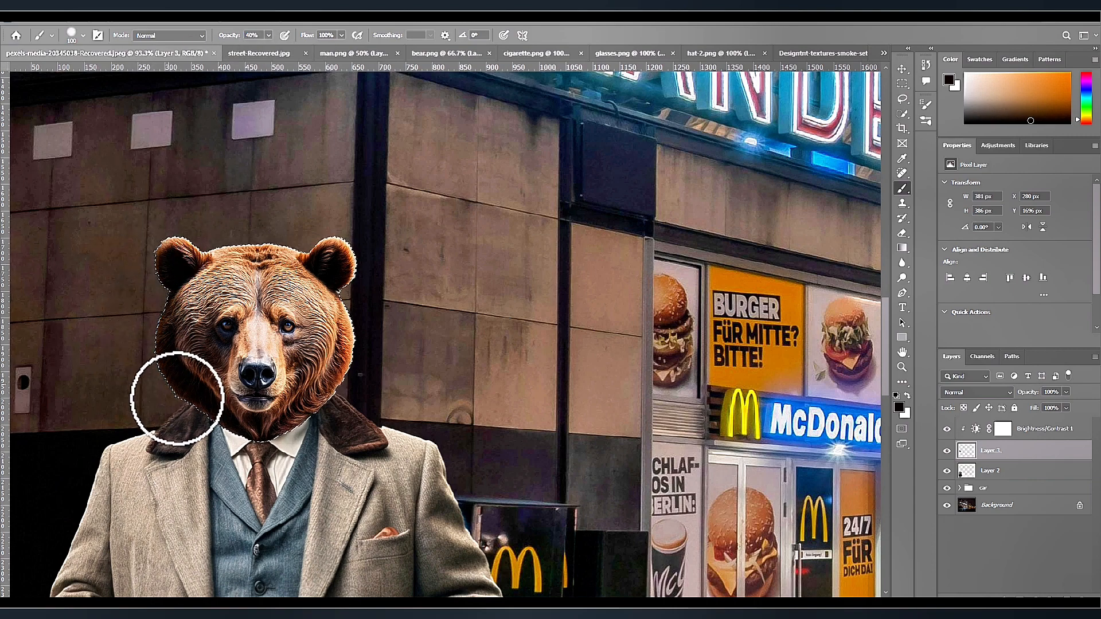
Group the bear head layer with its Brightness/Contrast adjustment and name the group "bear".
scroll(63, 334, down, 5)
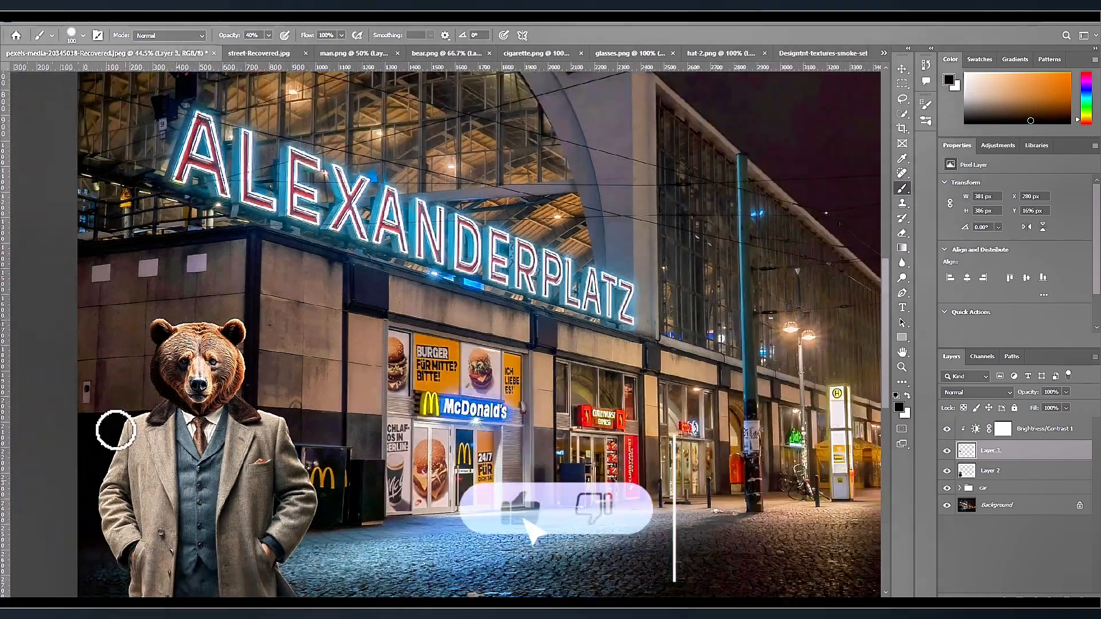
scroll(270, 472, down, 1)
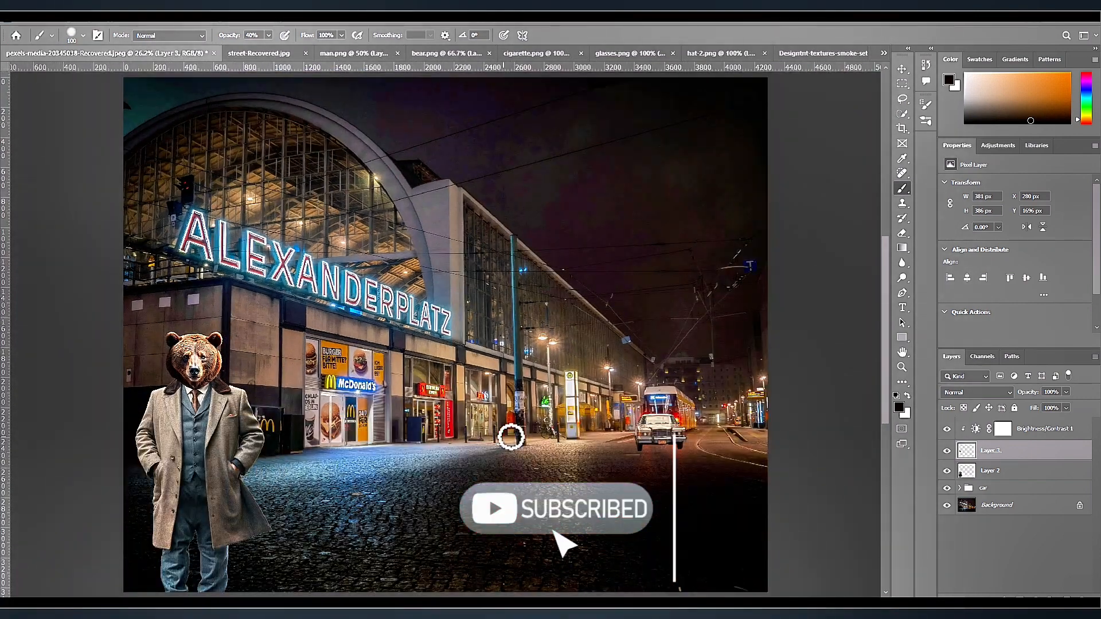
shift+click(1051, 431)
key(ctrl+g)
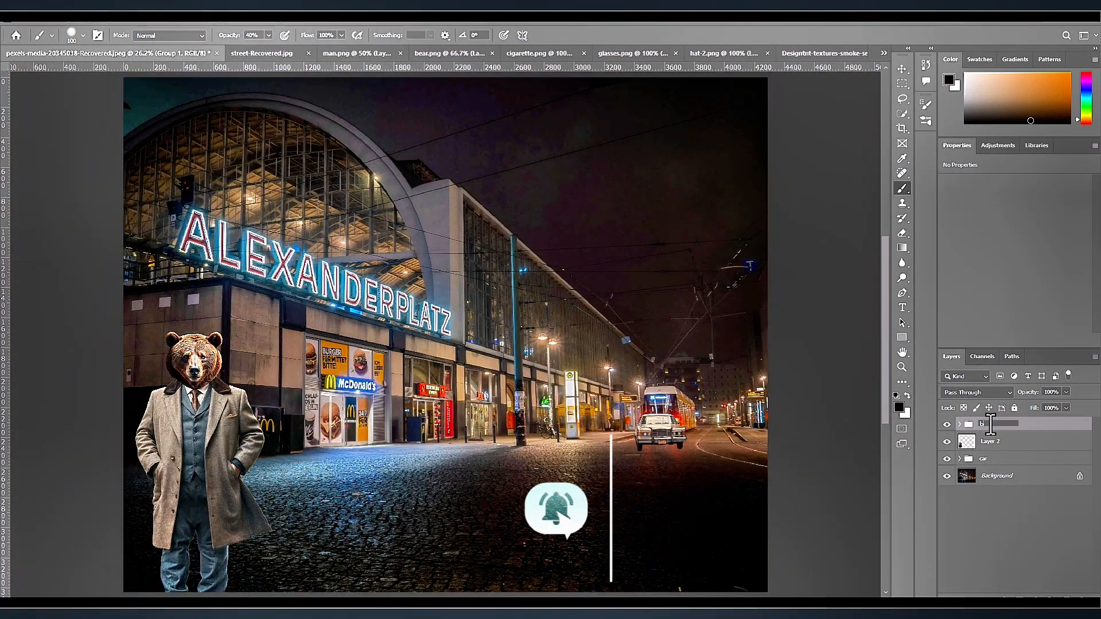
Bring the cigar from cigarette.png into the scene, scale it to about 40% and place it at the bear's mouth.
click(508, 52)
key(v)
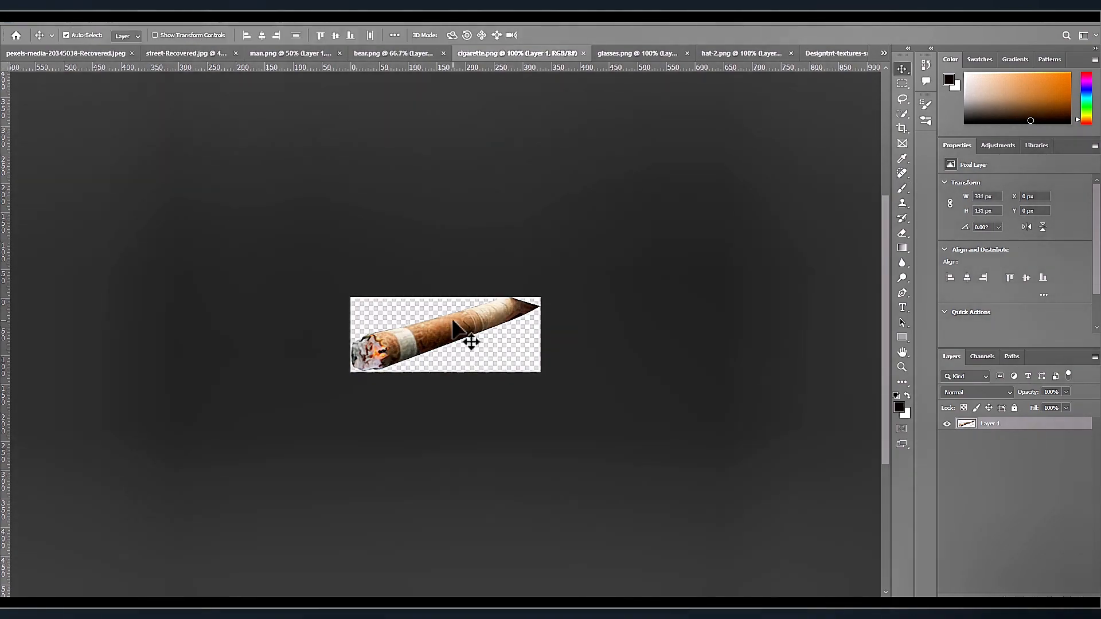
drag(453, 321, 182, 369)
key(ctrl+t)
scroll(155, 378, up, 6)
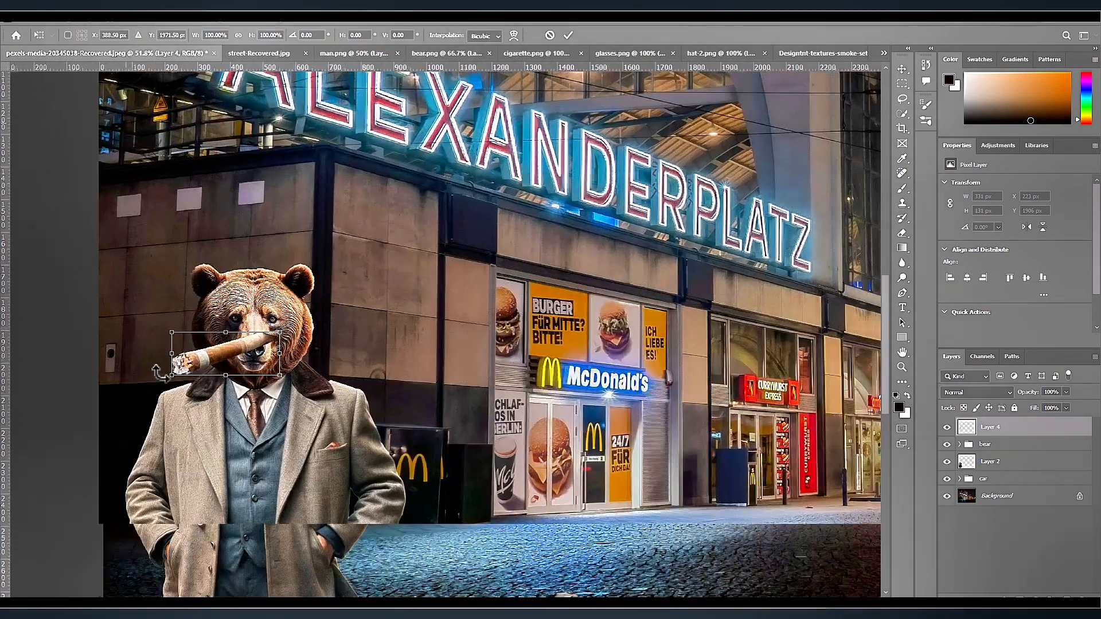
scroll(155, 376, up, 4)
drag(342, 376, 277, 355)
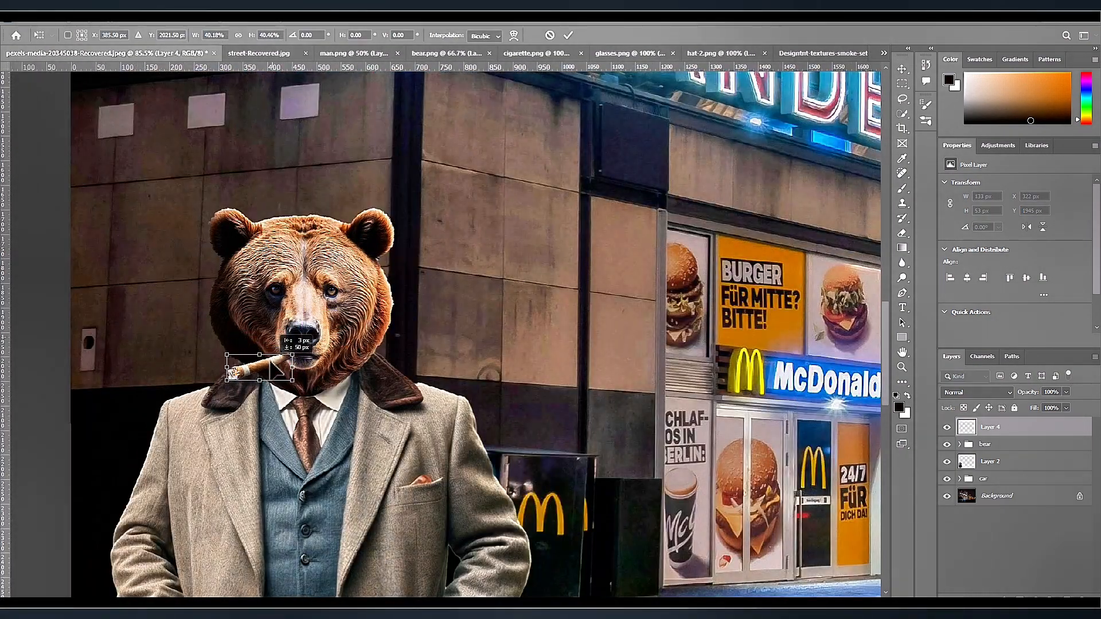
key(Return)
Erase the cigar's mouth end with a 20 px eraser so it blends into the bear's lips.
scroll(299, 415, up, 5)
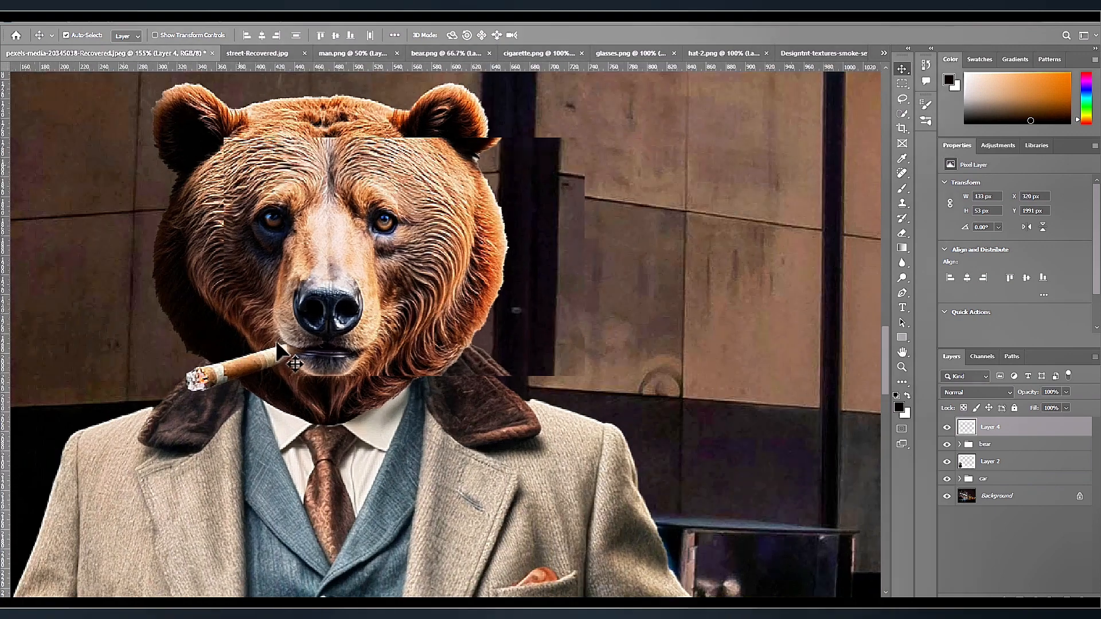
click(902, 232)
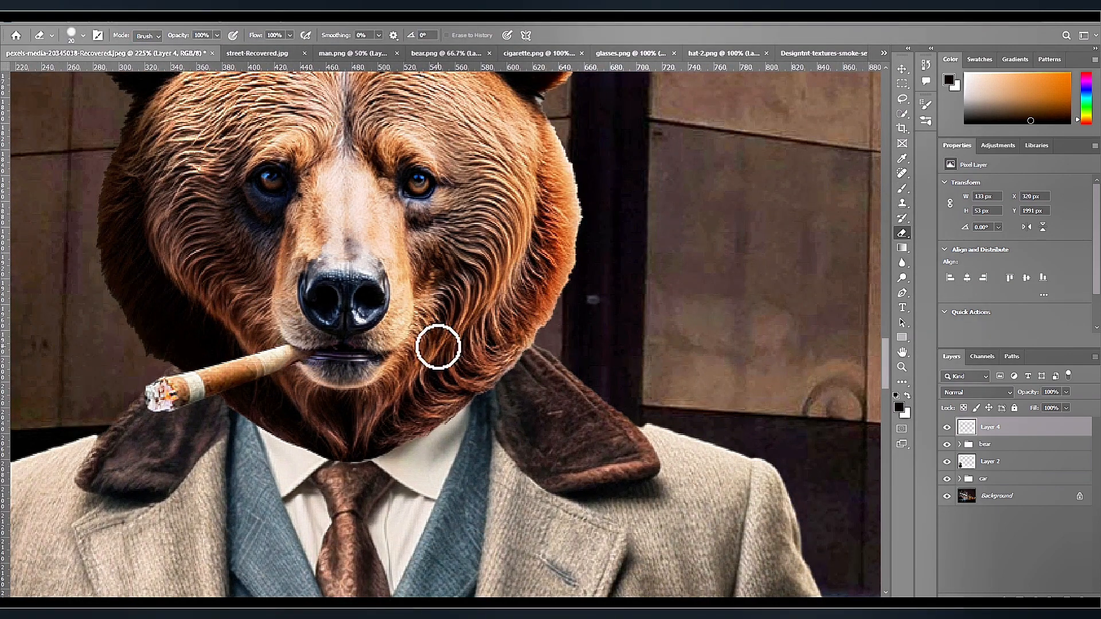
scroll(344, 364, down, 6)
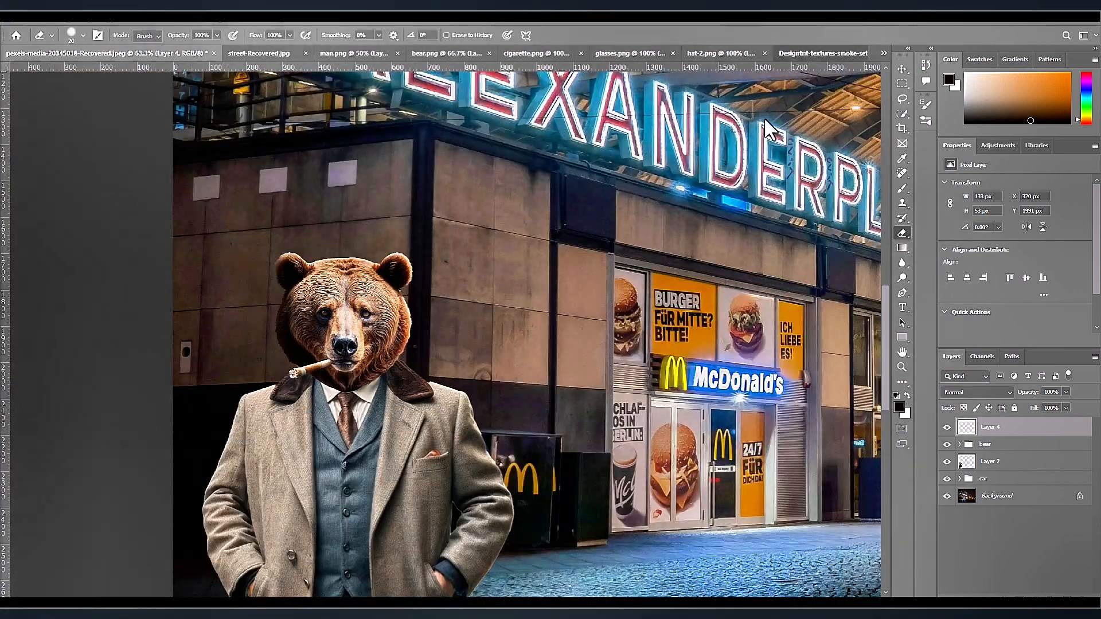
Bring the smoke texture image into the street scene and flip it horizontally.
click(823, 53)
key(v)
drag(516, 344, 207, 360)
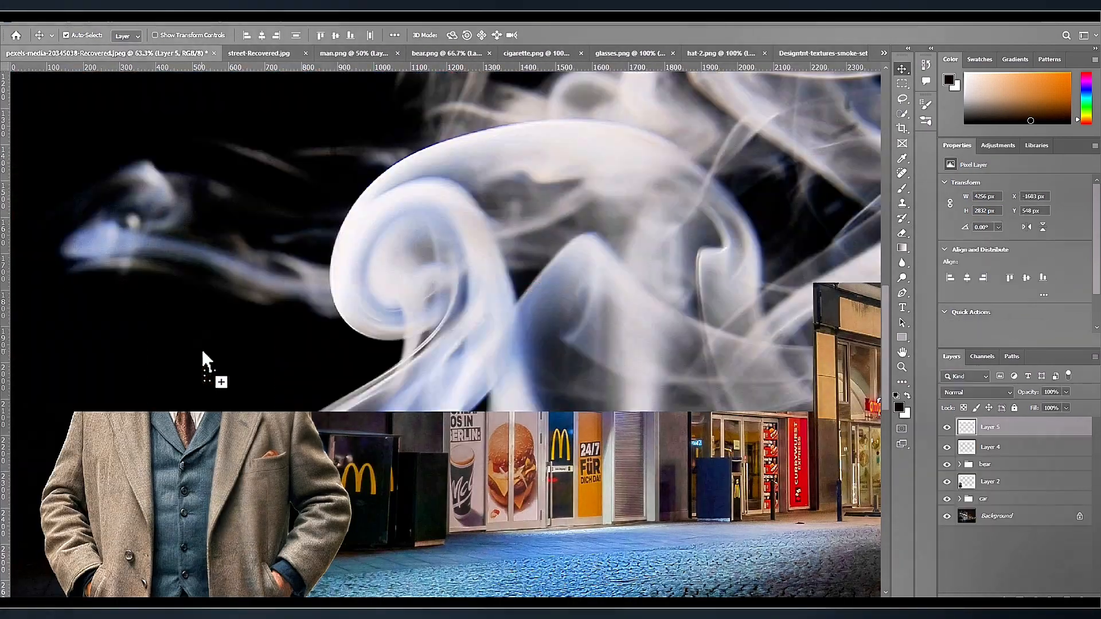
key(ctrl+t)
key(ctrl+0)
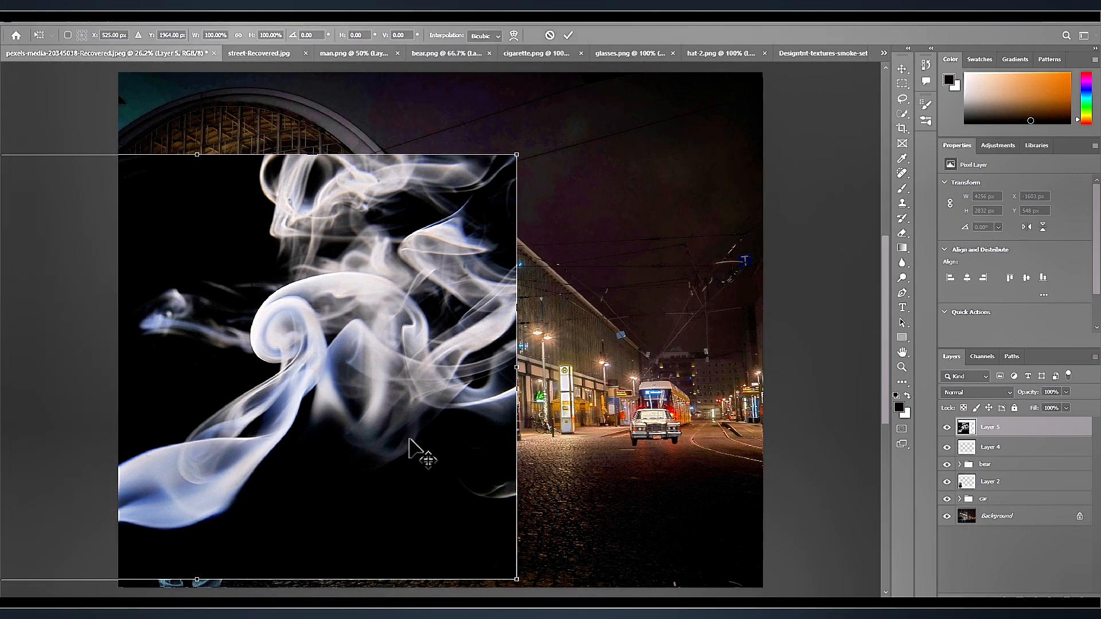
key(ctrl+f)
right_click(424, 470)
click(1036, 74)
right_click(194, 519)
click(248, 502)
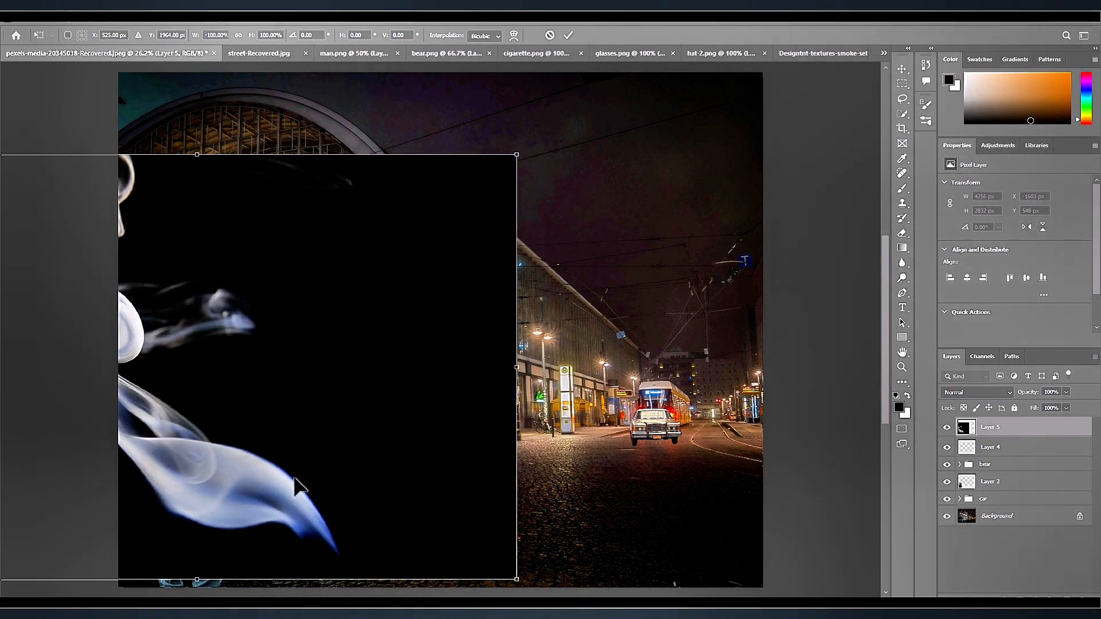
Shrink the smoke to about 506 × 336 px at the cigar's tip, blended with Lighter Color at 55% opacity.
drag(294, 477, 466, 457)
drag(688, 560, 152, 382)
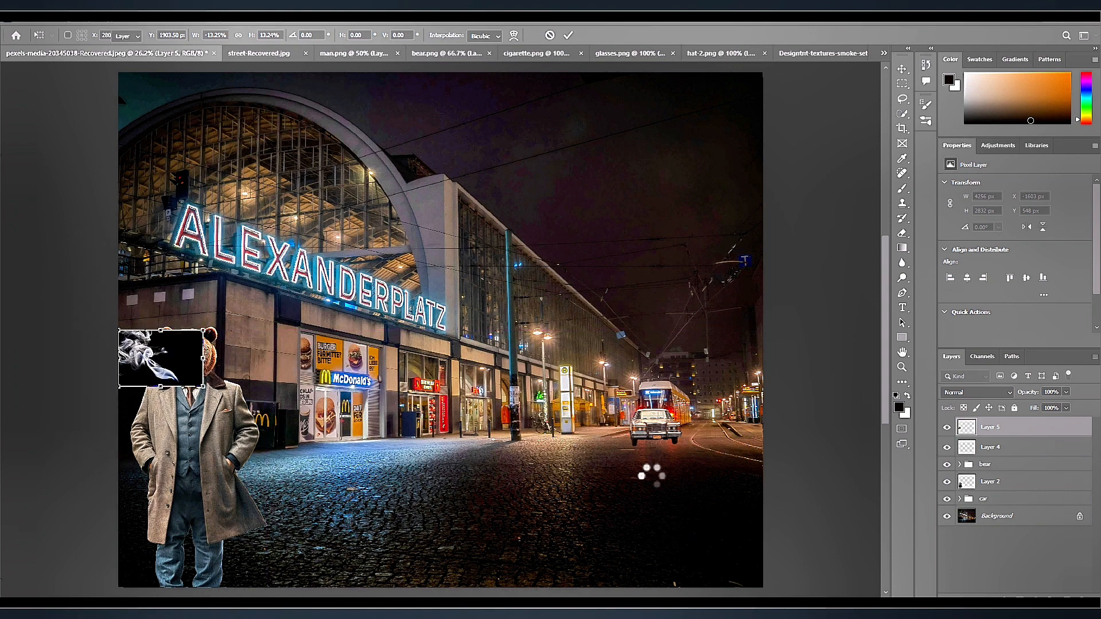
click(975, 392)
click(969, 407)
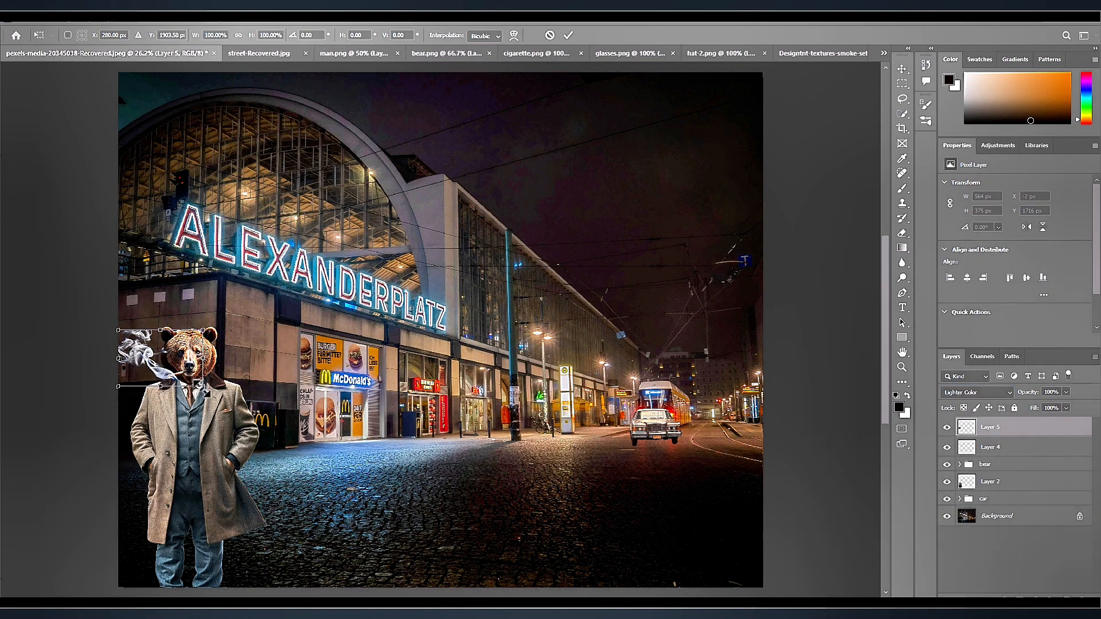
drag(204, 388, 191, 357)
key(Return)
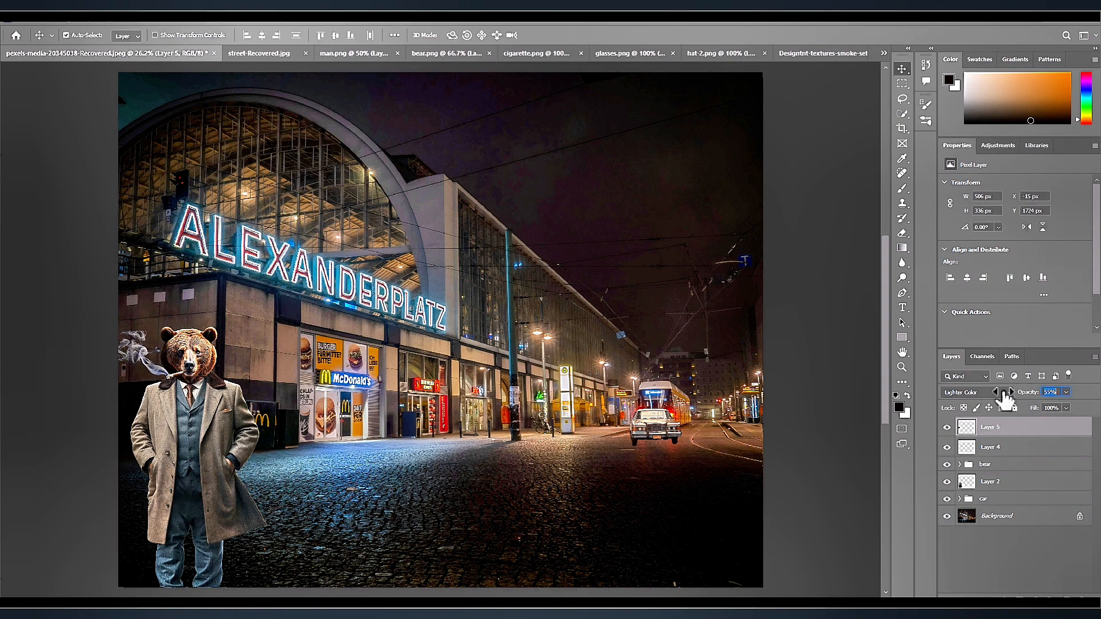
Soften the smoke's outer edges with a 100 px eraser at 0% hardness.
click(902, 233)
key(])
key(])
key(])
scroll(128, 329, up, 5)
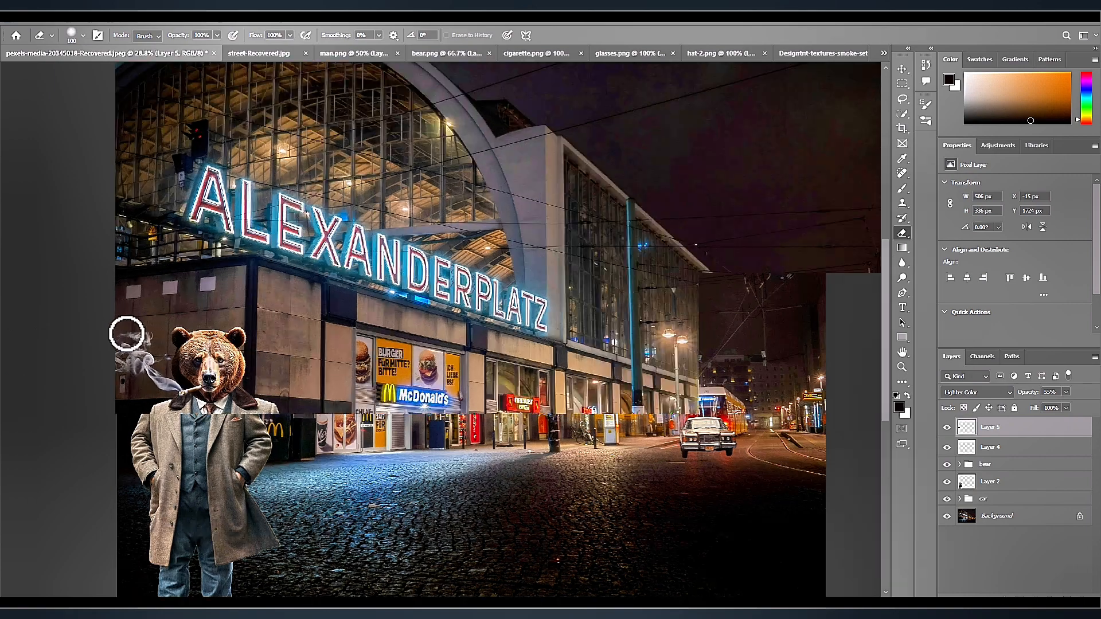
right_click(162, 300)
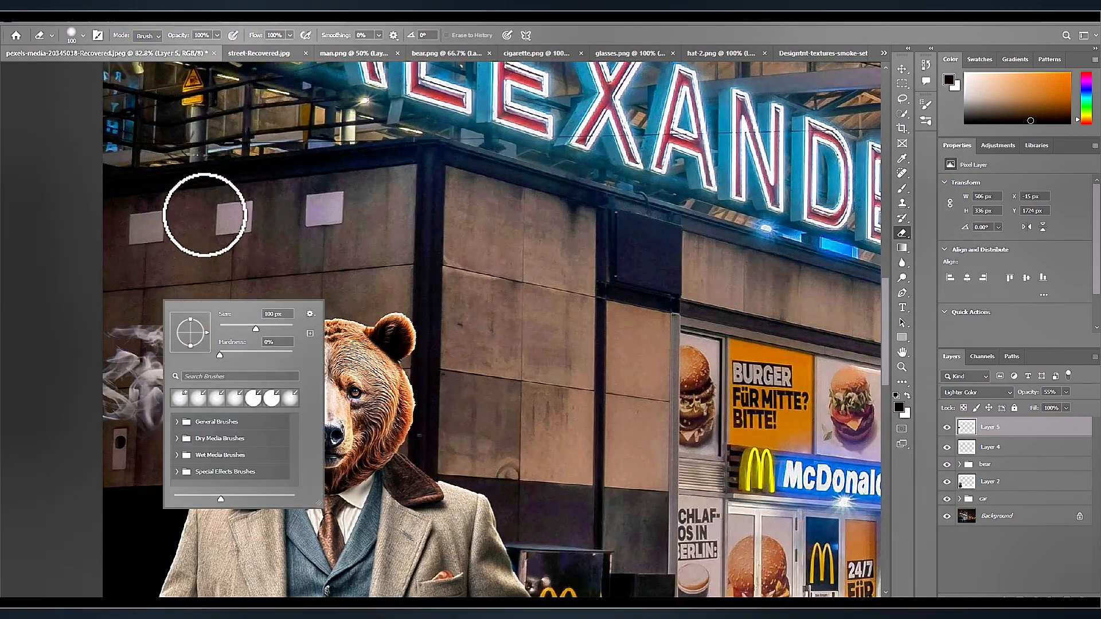
click(204, 215)
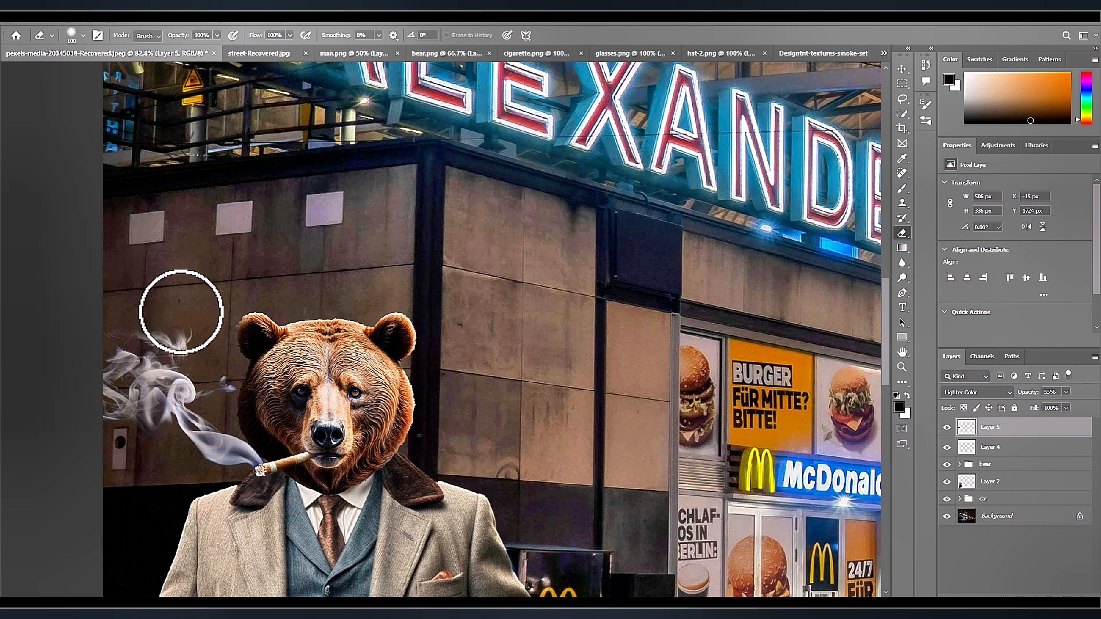
scroll(241, 242, down, 5)
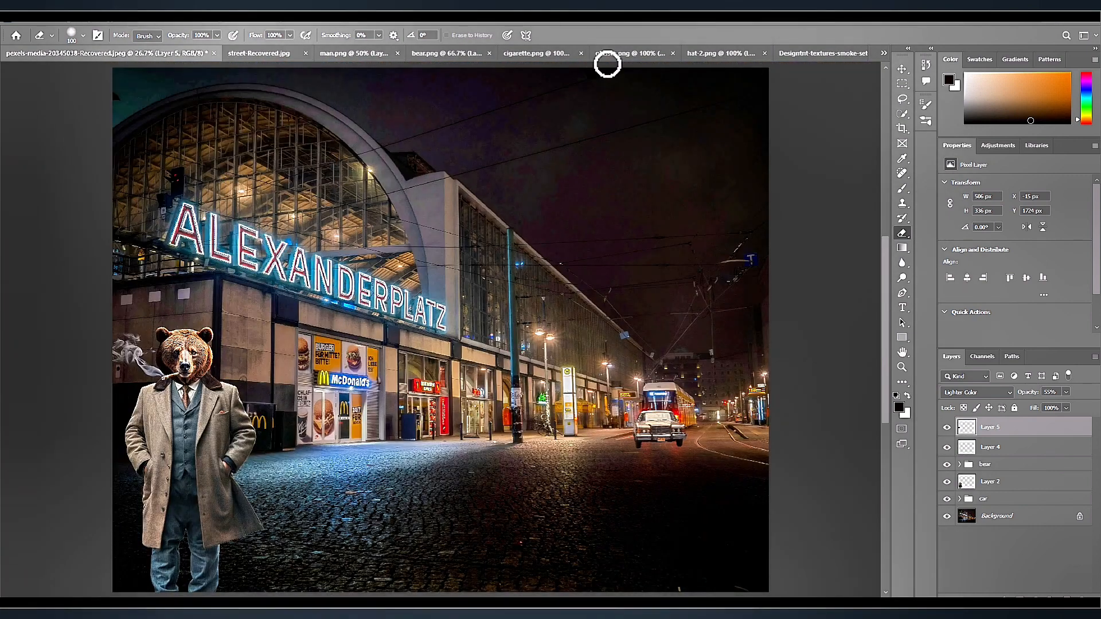
Bring the sunglasses from glasses.png into the scene, scale them to about 36% and fit them over the bear's eyes.
click(613, 55)
click(901, 69)
drag(564, 376, 190, 360)
key(ctrl+t)
scroll(194, 356, up, 4)
drag(419, 414, 381, 401)
drag(324, 380, 310, 382)
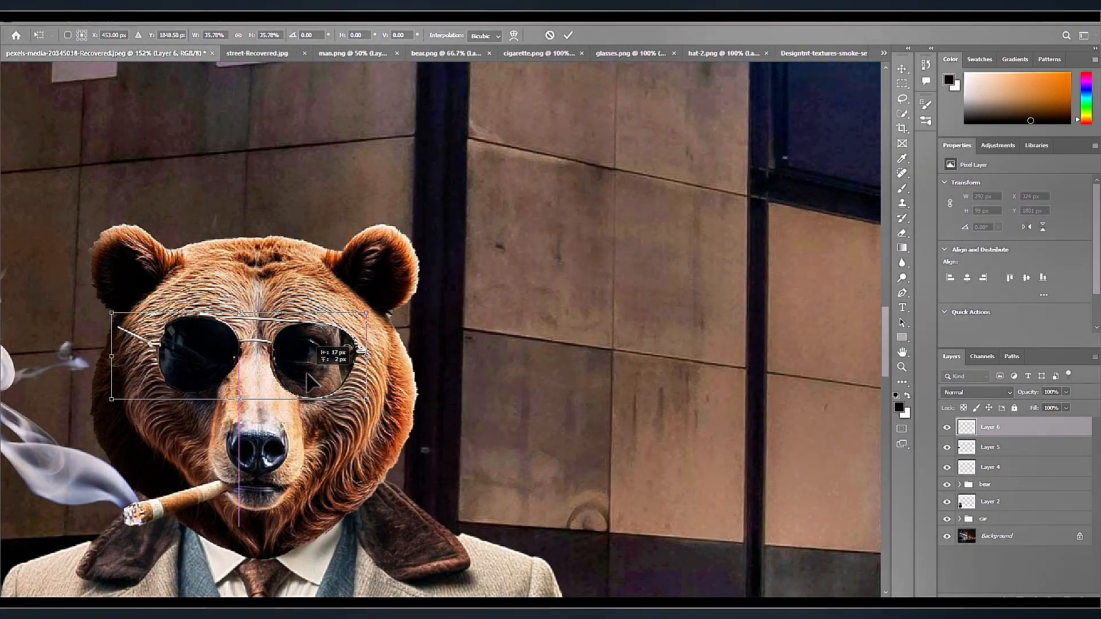
key(alt+space)
key(Escape)
key(Return)
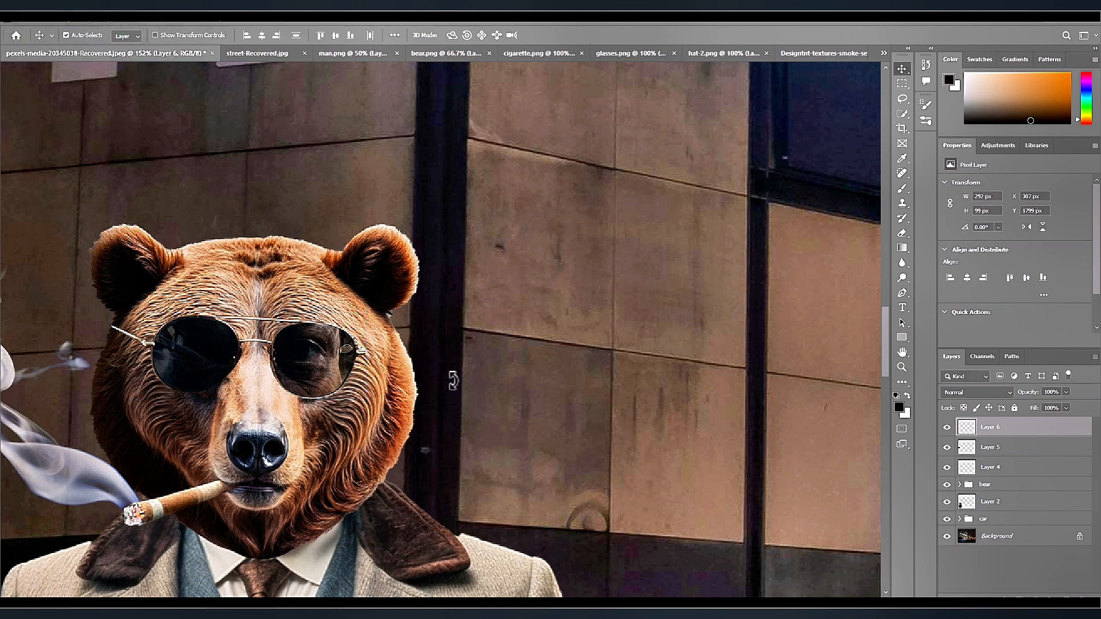
Make the dark sunglasses lenses see-through with Blend If on Gray, splitting the current layer's black point to 0 / 36.
scroll(453, 380, down, 5)
scroll(356, 439, up, 1)
scroll(323, 449, up, 1)
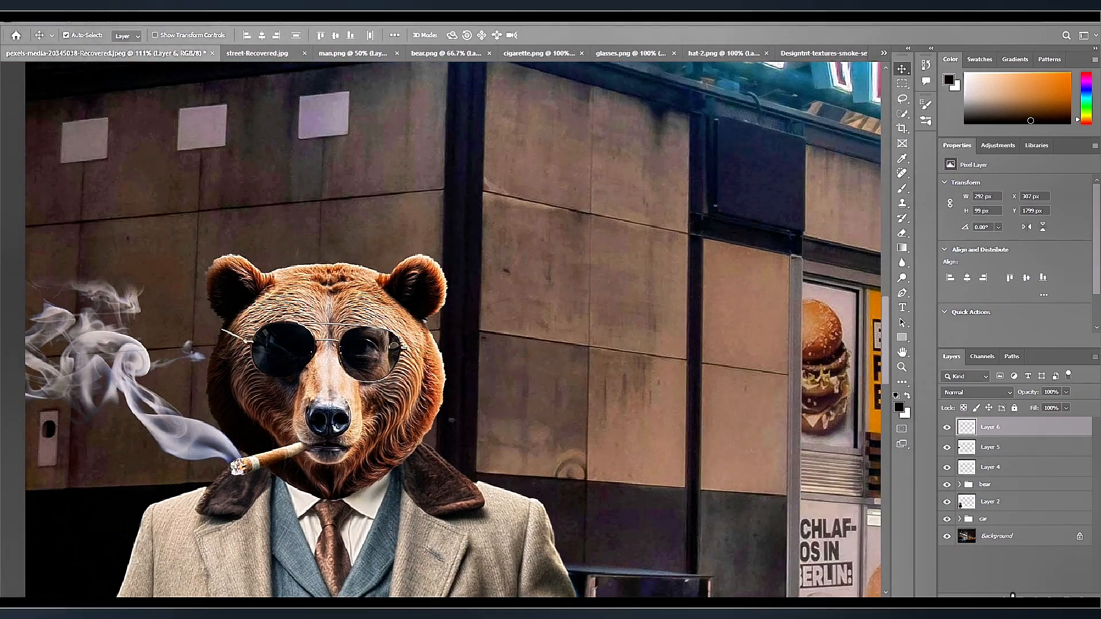
click(1014, 597)
click(1033, 489)
drag(532, 104, 376, 37)
drag(327, 236, 345, 236)
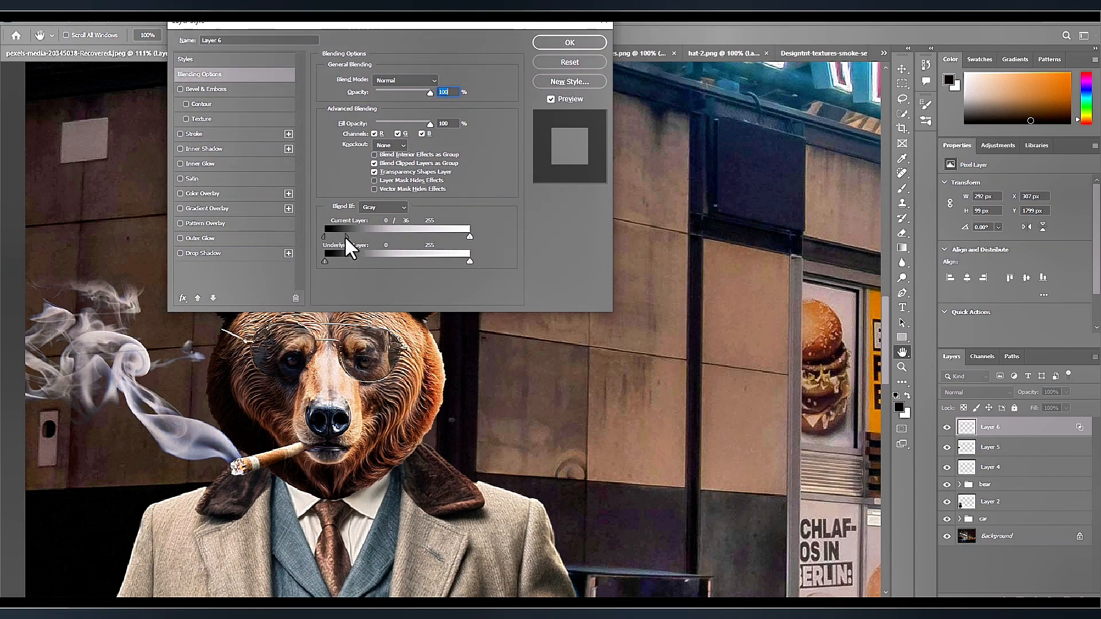
click(570, 42)
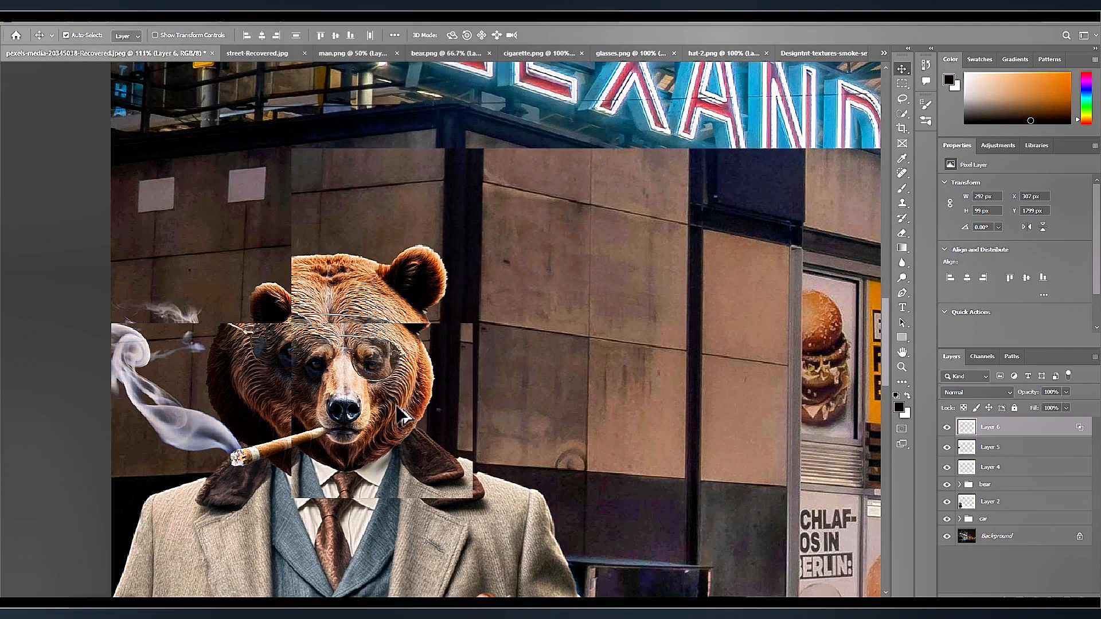
Group the sunglasses, smoke, cigar, bear head and suited man layers together.
key(ctrl+0)
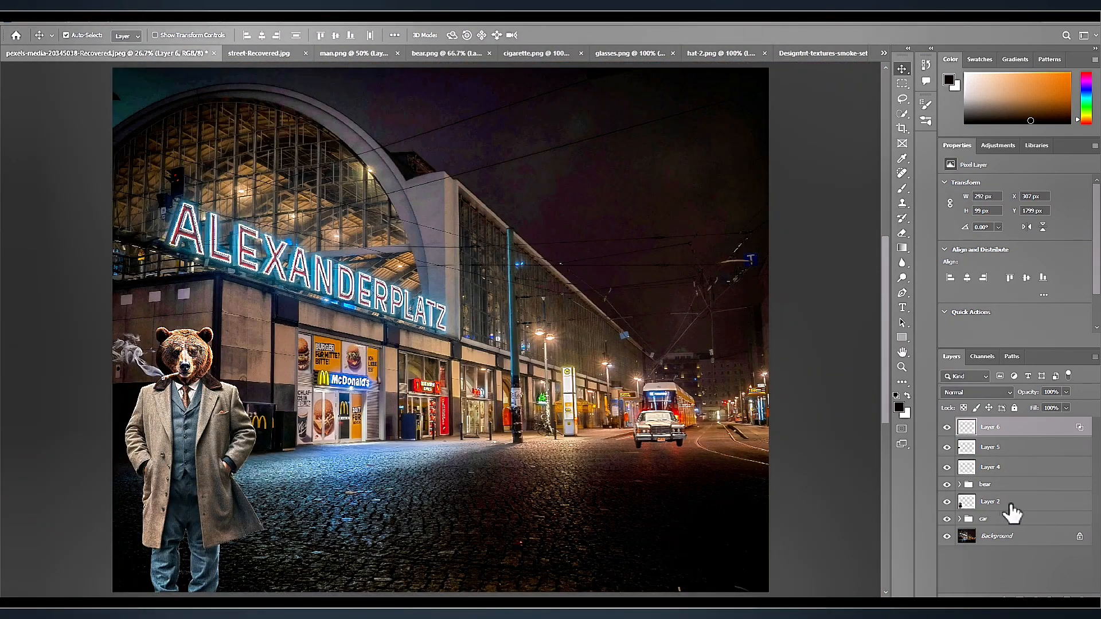
shift+click(1010, 506)
key(ctrl+g)
Clip a Color Lookup adjustment with Moonlight.3DL to the bear-man group and lower its opacity to 34%.
click(1035, 596)
click(1032, 542)
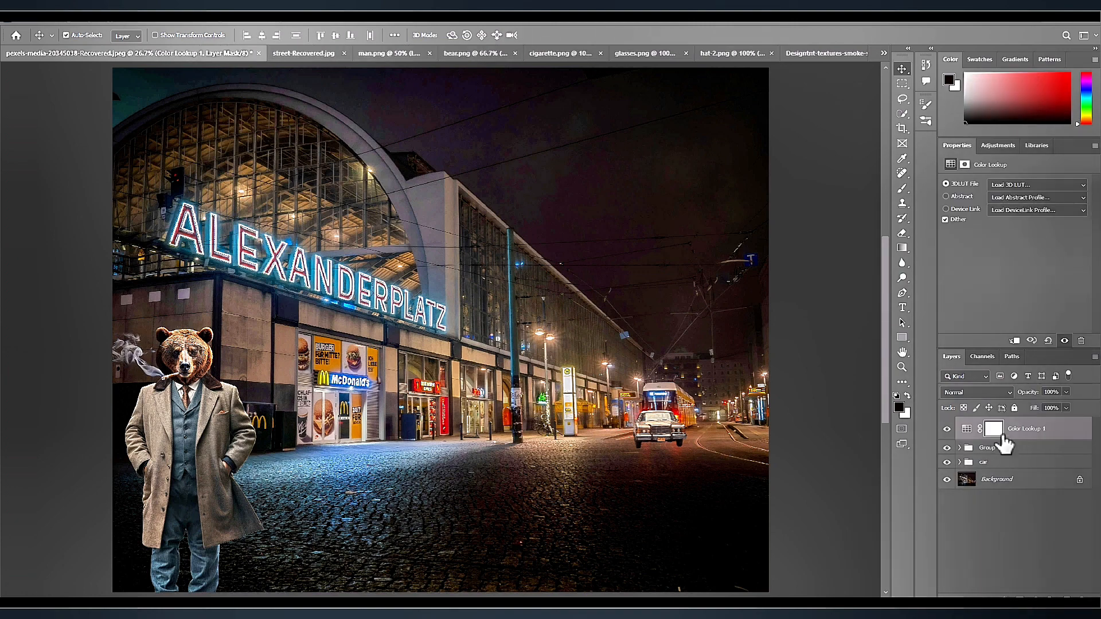
alt+click(1004, 439)
click(1010, 185)
click(915, 475)
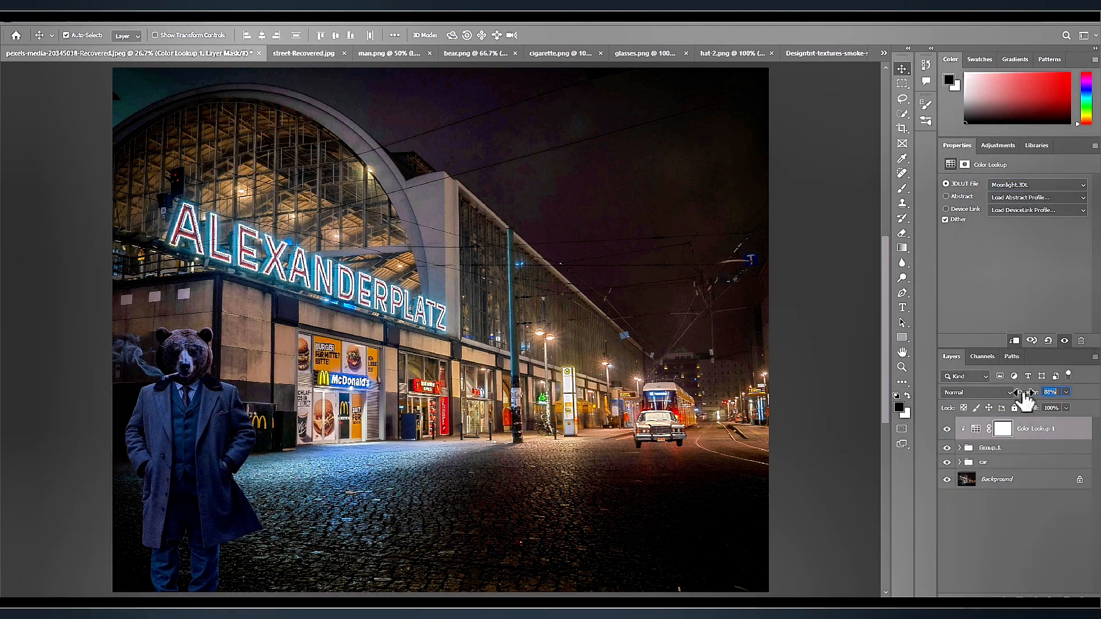
mouse_move(1024, 401)
mouse_down()
mouse_move(992, 395)
mouse_move(946, 442)
mouse_move(1028, 403)
mouse_up()
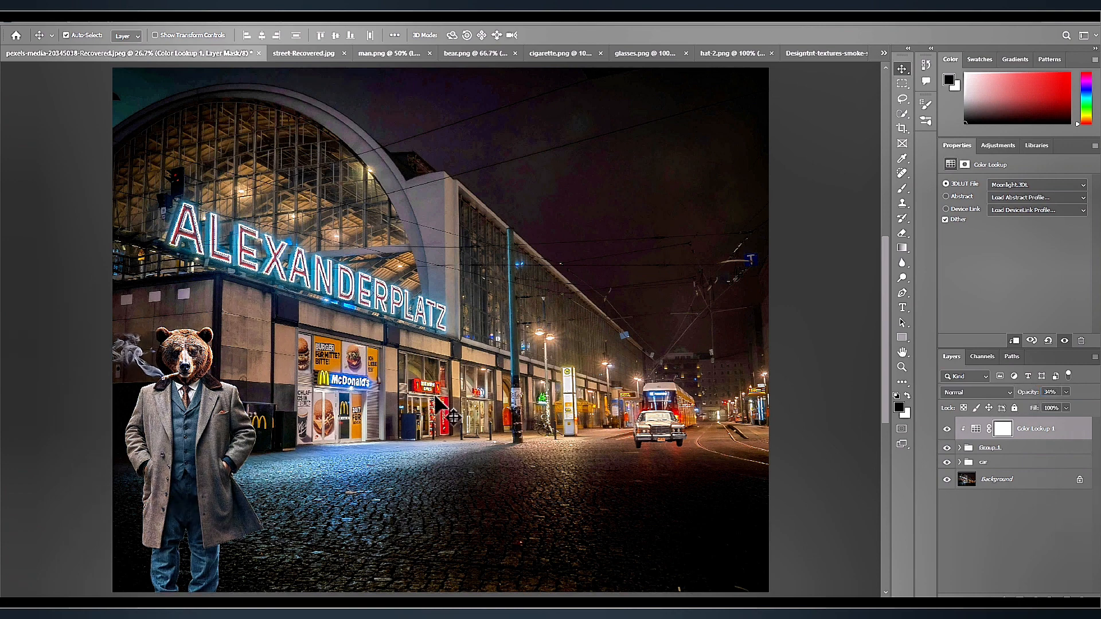
Darken the man's legs and lower coat inside his layer outline using a soft 800 px brush at 40% opacity.
key(b)
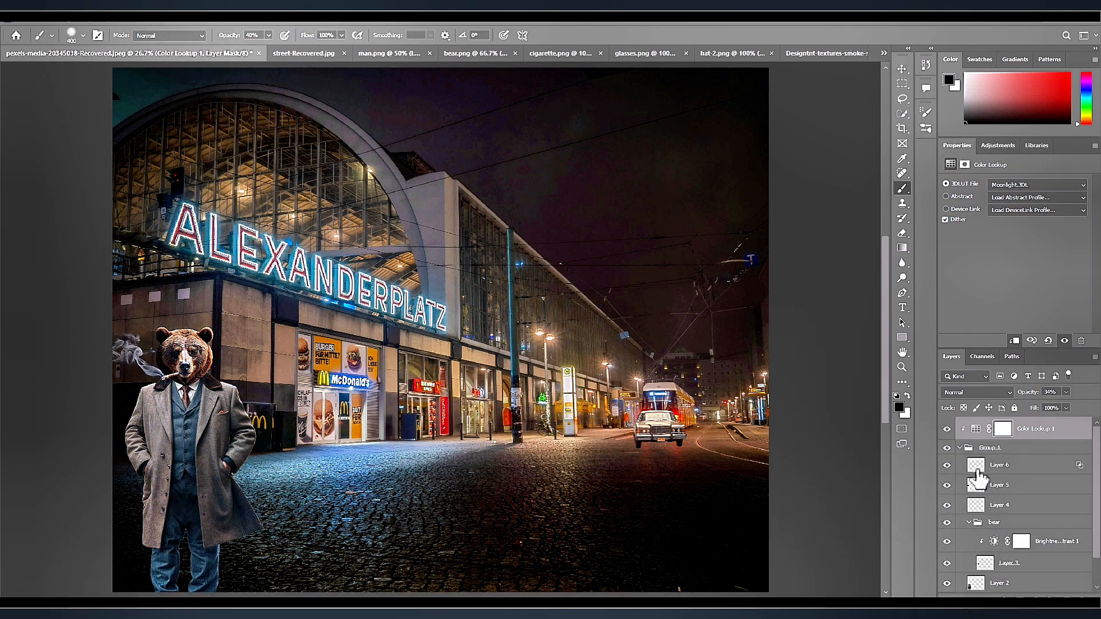
click(976, 583)
key(bracketright)
key(bracketright)
key(bracketright)
key(bracketright)
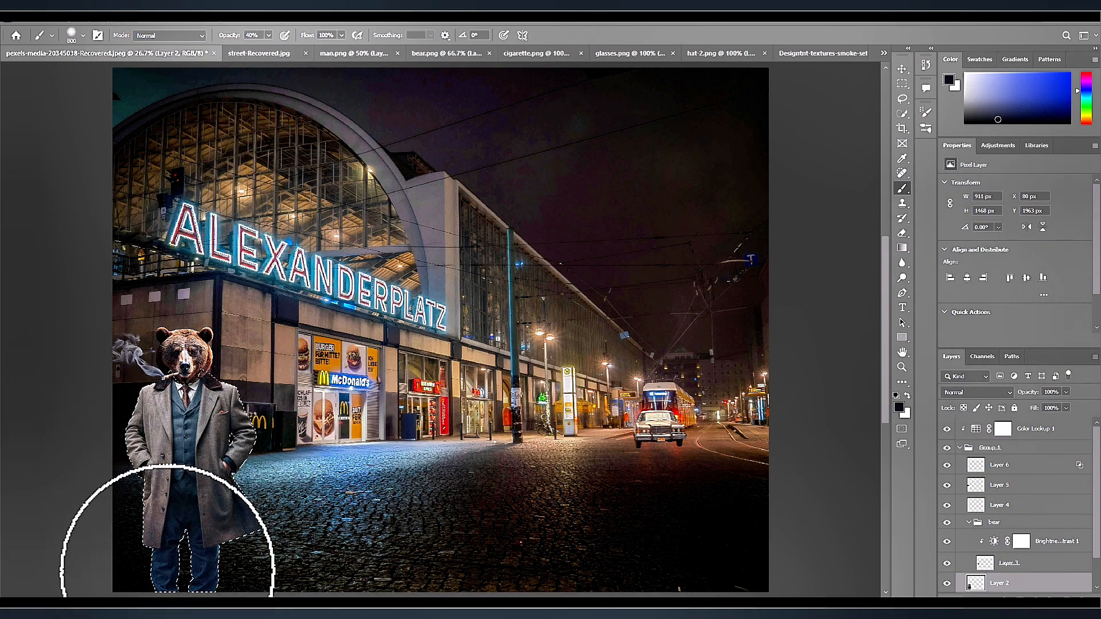
mouse_move(167, 572)
mouse_down()
mouse_move(113, 452)
mouse_move(135, 455)
mouse_move(201, 597)
mouse_up()
click(201, 599)
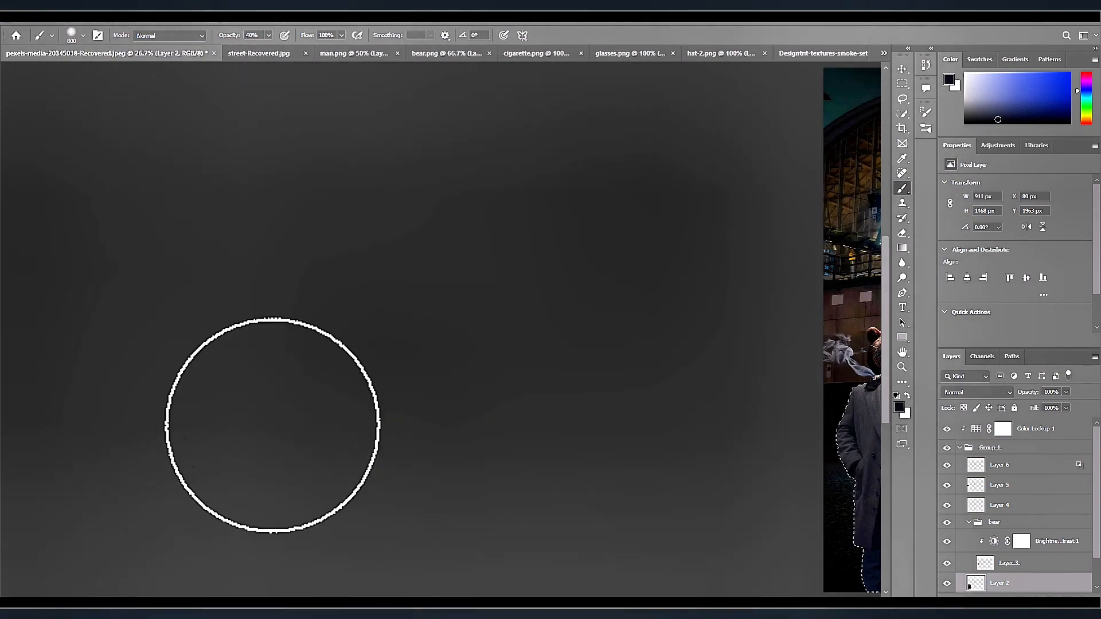
scroll(343, 419, up, 7)
key(ctrl+0)
scroll(167, 548, up, 6)
drag(199, 509, 241, 438)
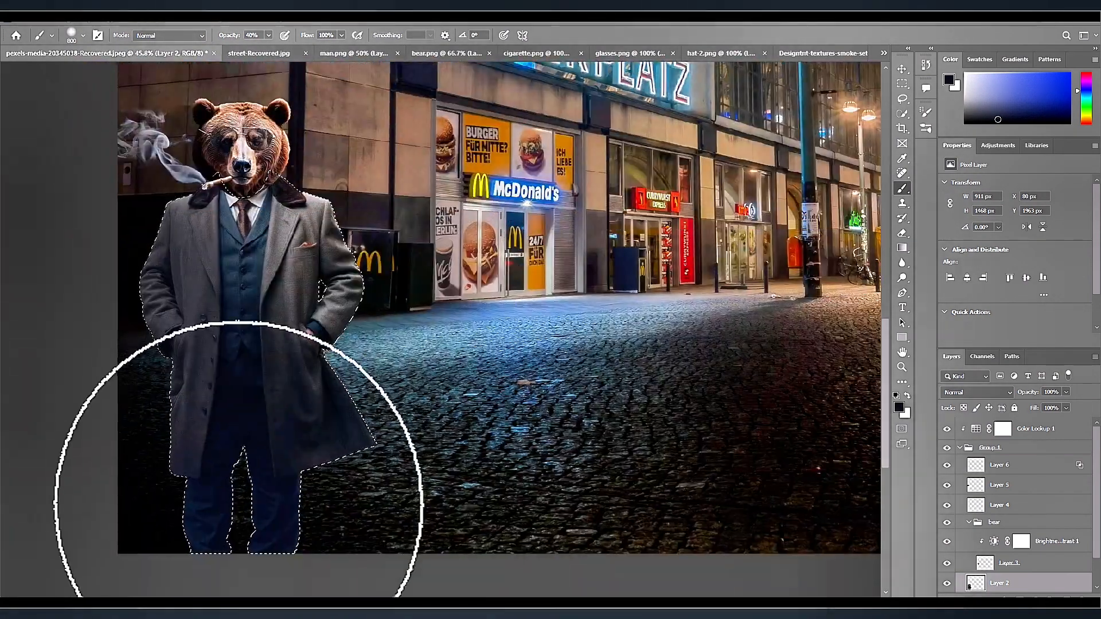
mouse_move(238, 505)
mouse_down()
mouse_move(178, 447)
mouse_move(111, 343)
mouse_move(12, 275)
mouse_up()
Load the bear head's outline and shade its left side with a smaller soft brush at 40% opacity.
click(1009, 563)
ctrl+click(985, 563)
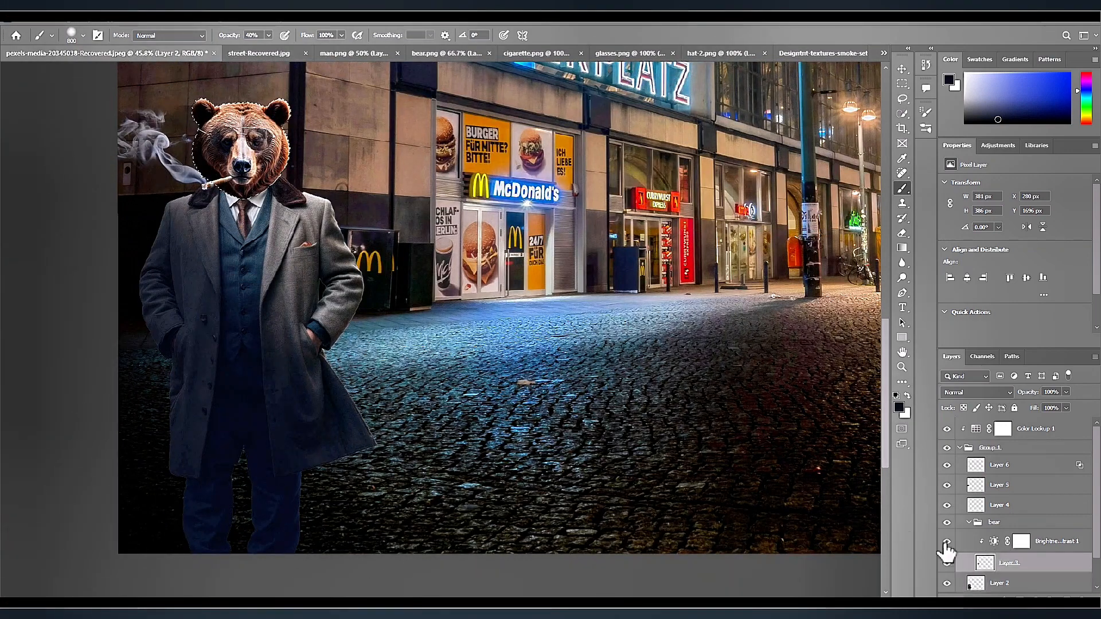
key(bracketleft)
key(bracketleft)
key(bracketleft)
key(bracketleft)
key(bracketleft)
key(bracketleft)
mouse_move(205, 134)
mouse_down()
mouse_move(241, 198)
mouse_move(184, 238)
mouse_move(167, 300)
mouse_move(267, 397)
mouse_up()
Reload the suited man's outline and deepen the shadow on his coat and legs with a near-black 500 px brush.
ctrl+click(975, 584)
click(984, 583)
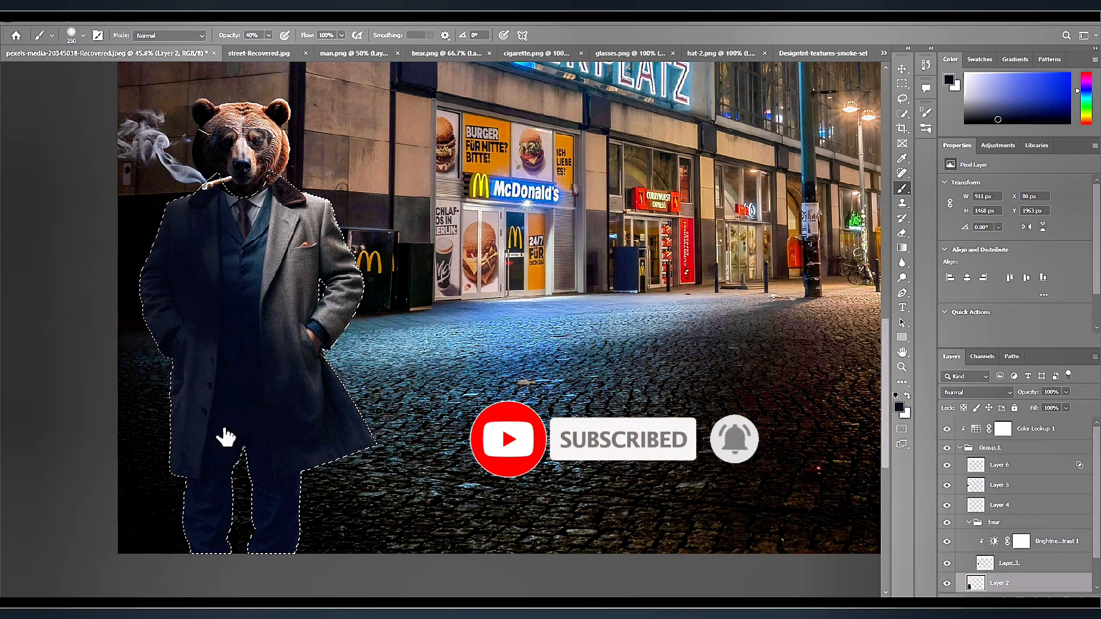
click(899, 407)
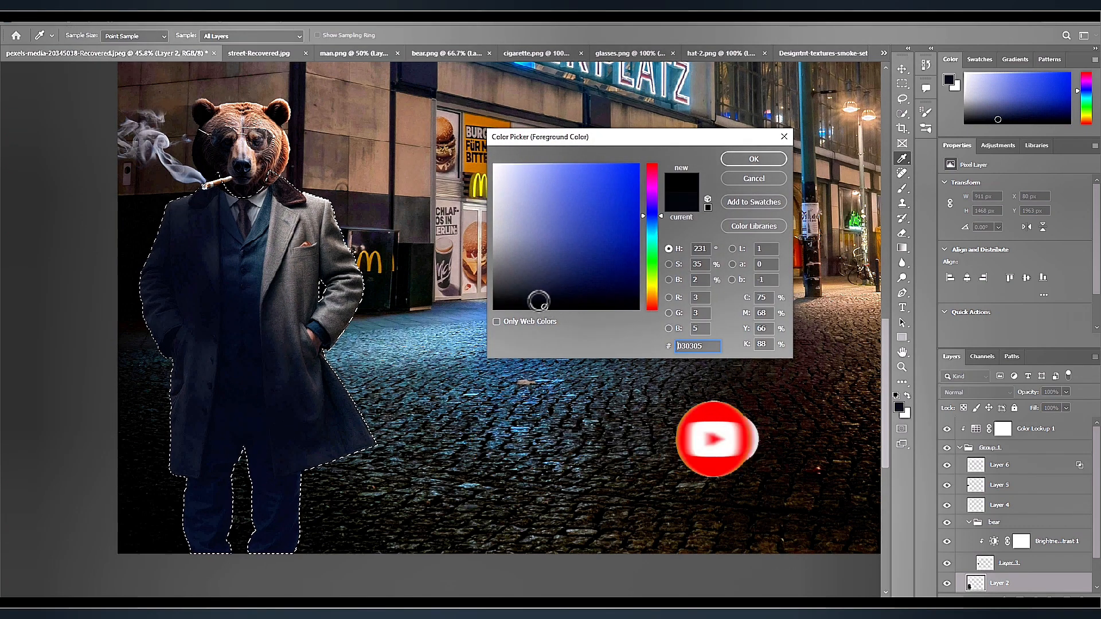
click(753, 160)
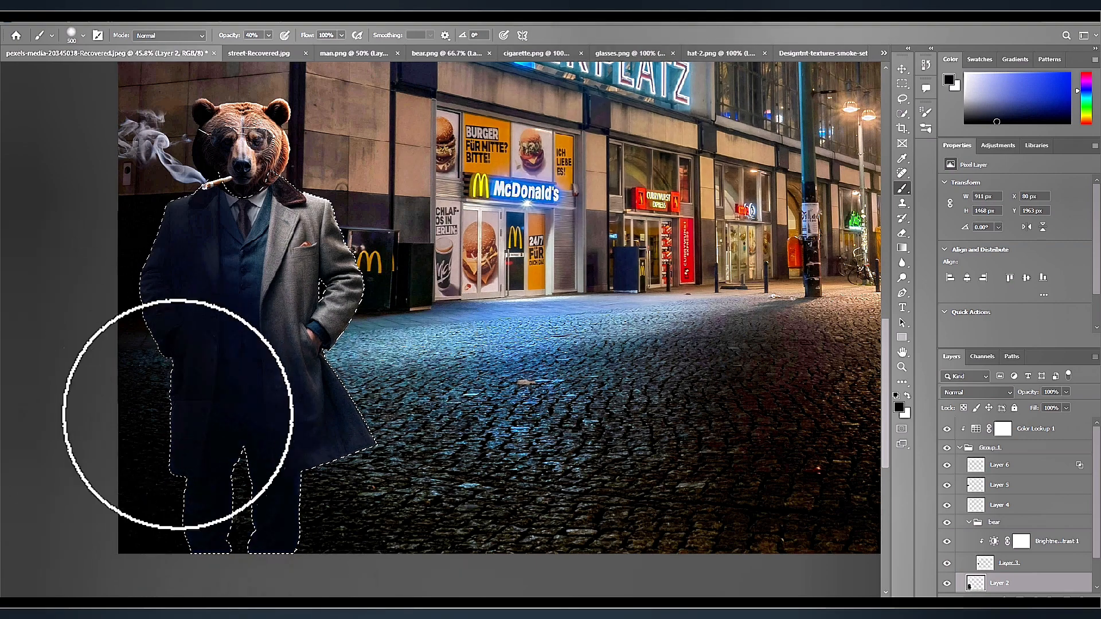
scroll(523, 319, down, 3)
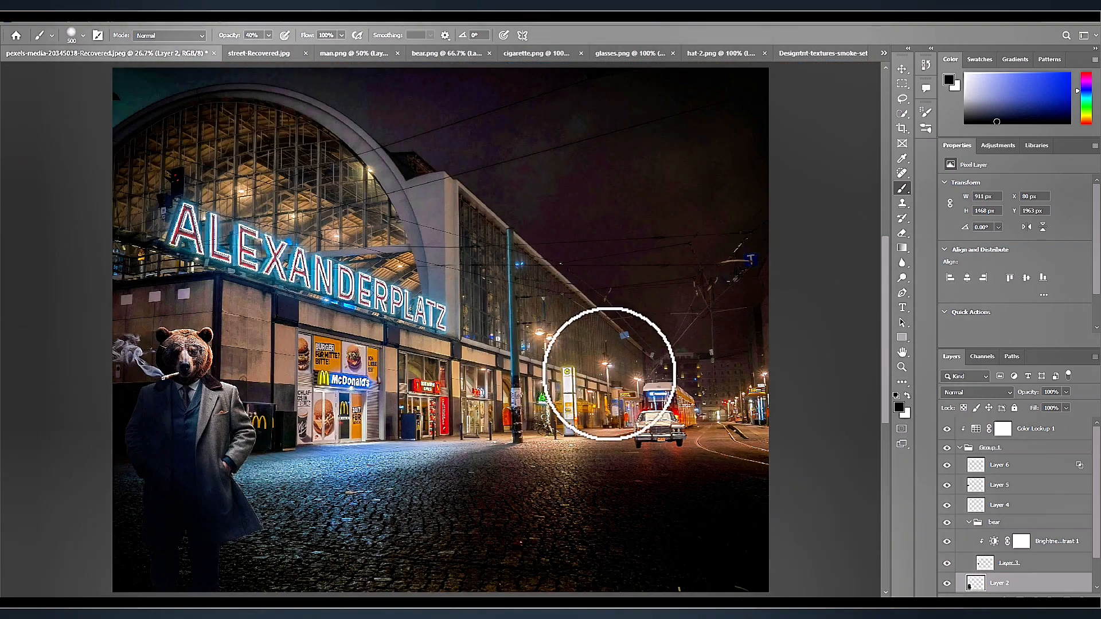
Soften the smoke's outer edge on Layer 5 with a 100 px eraser at 100% opacity.
click(902, 233)
click(997, 485)
scroll(149, 333, up, 5)
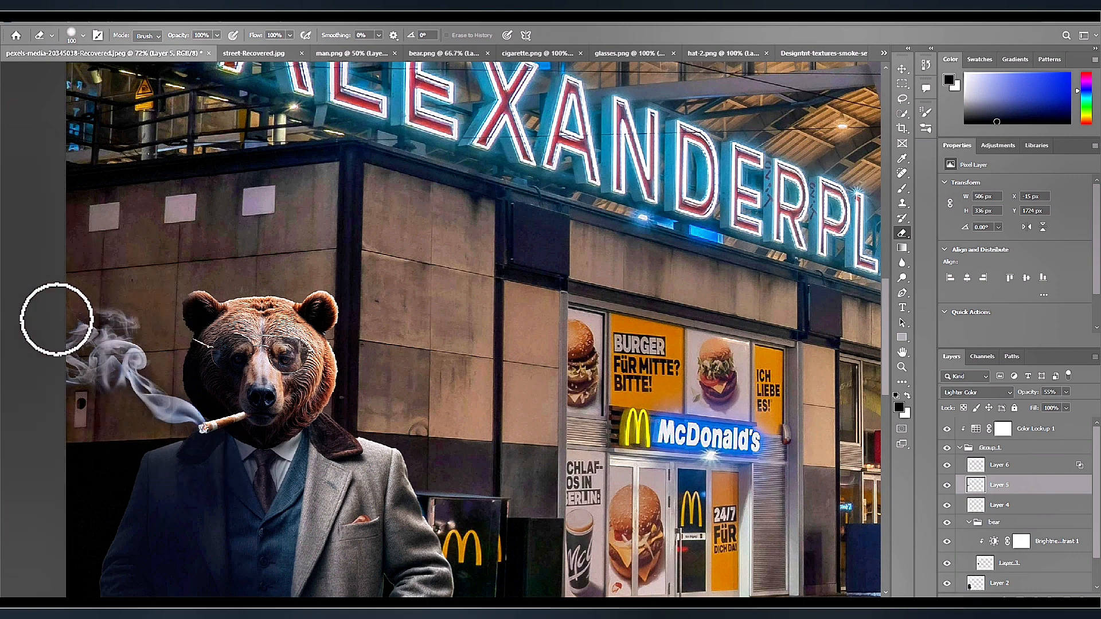
key(ctrl+0)
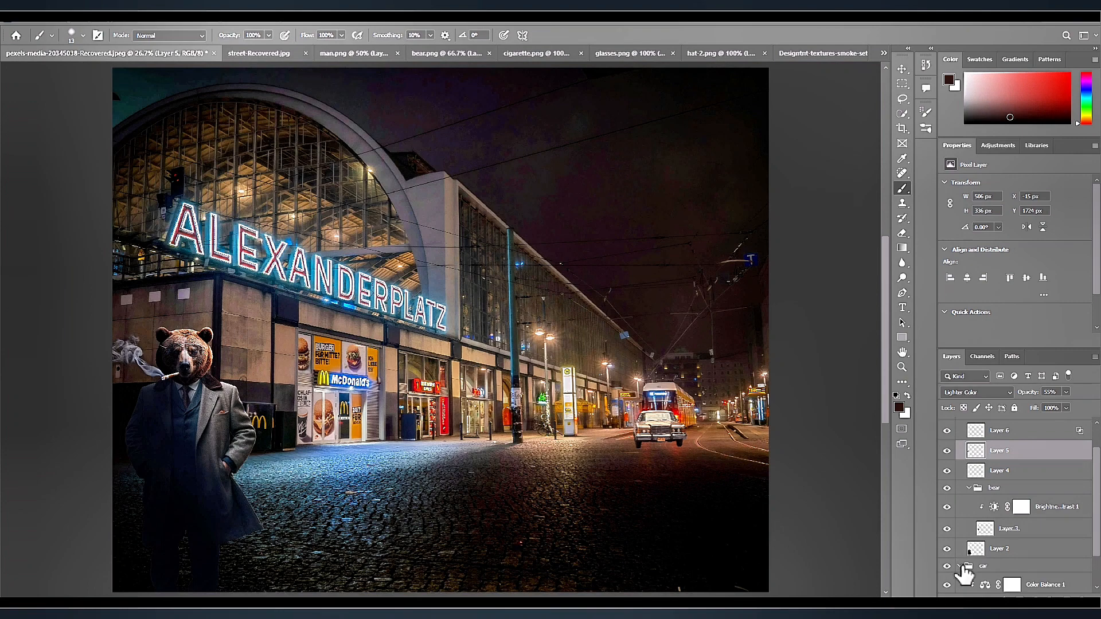
Try a Photo Filter adjustment with Warming Filter (85) clipped to the car layer.
scroll(965, 573, down, 2)
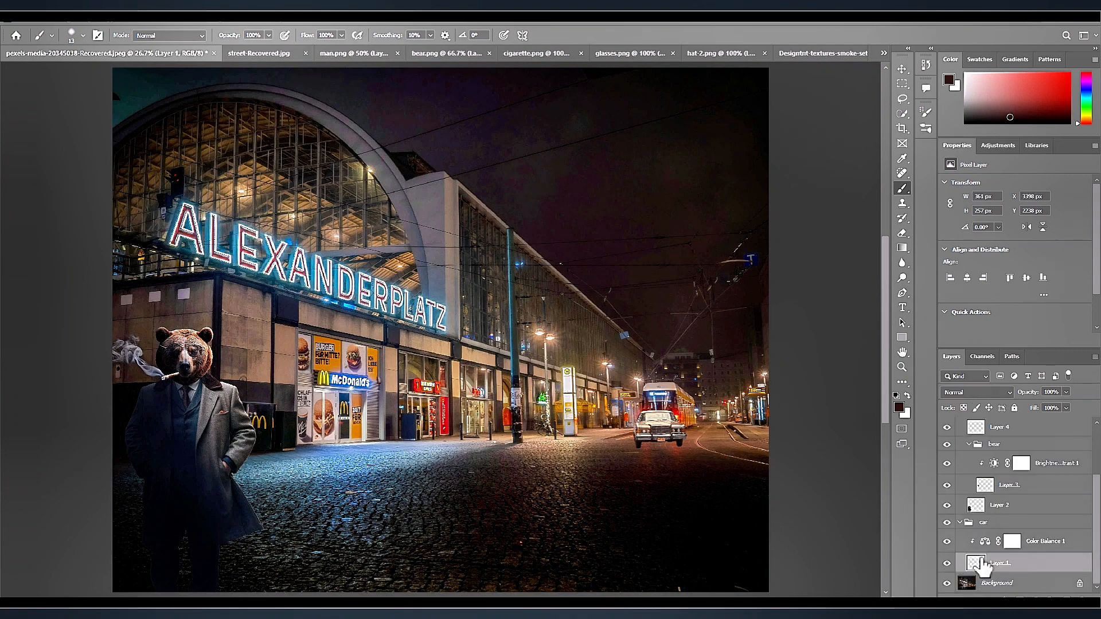
click(1007, 596)
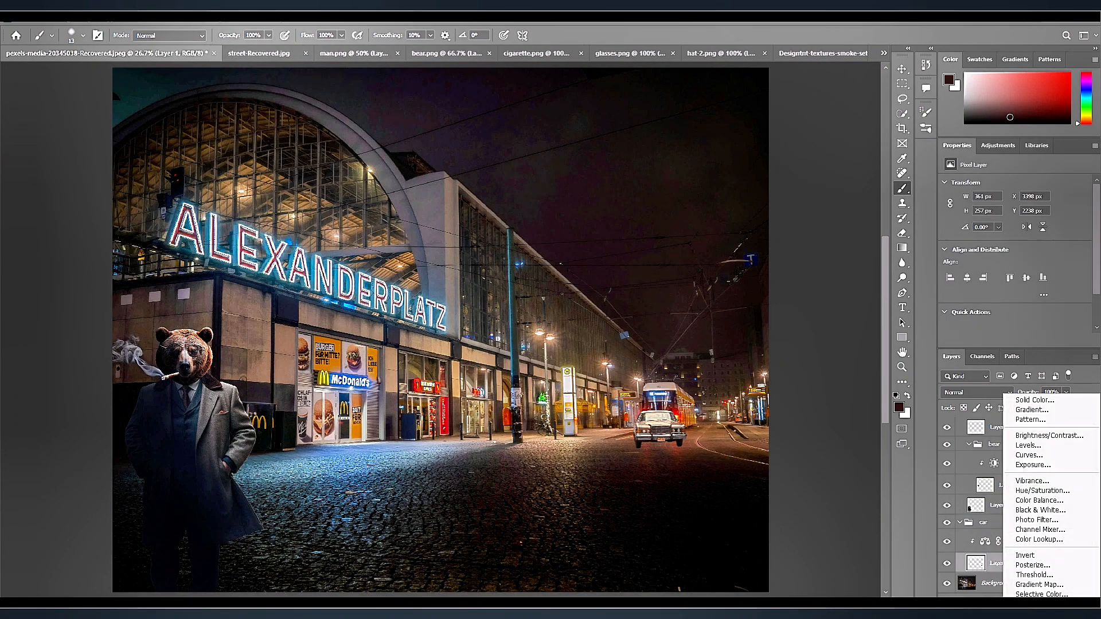
click(1038, 521)
click(1004, 182)
click(961, 337)
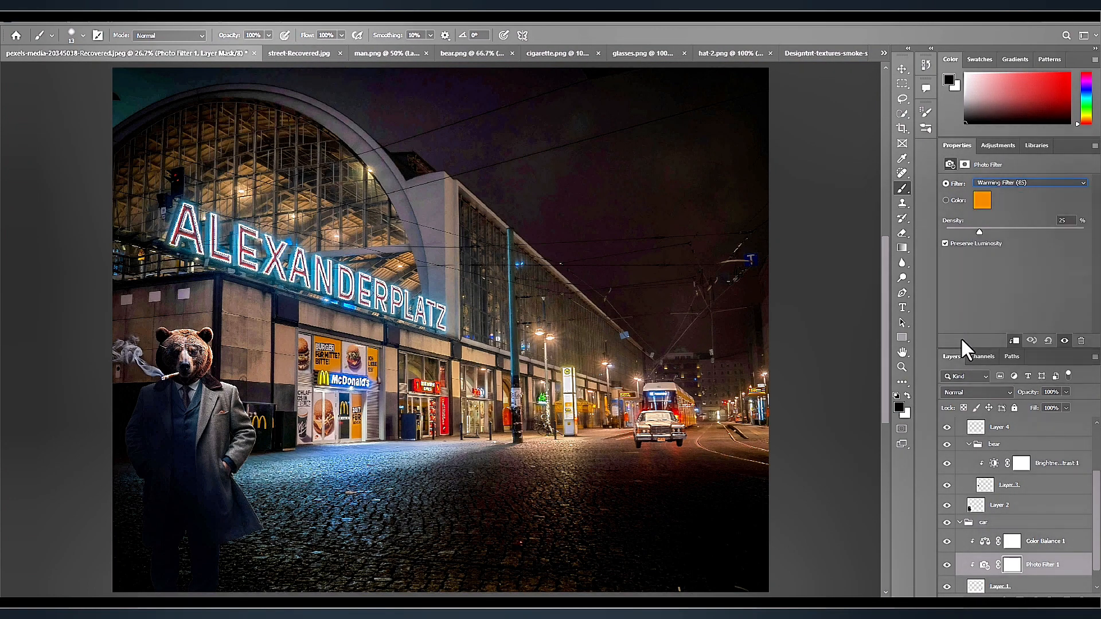
key(ctrl+z)
Clip a Color Lookup adjustment with Moonlight.3DL to the car layer and reduce its opacity.
click(1006, 597)
click(1038, 536)
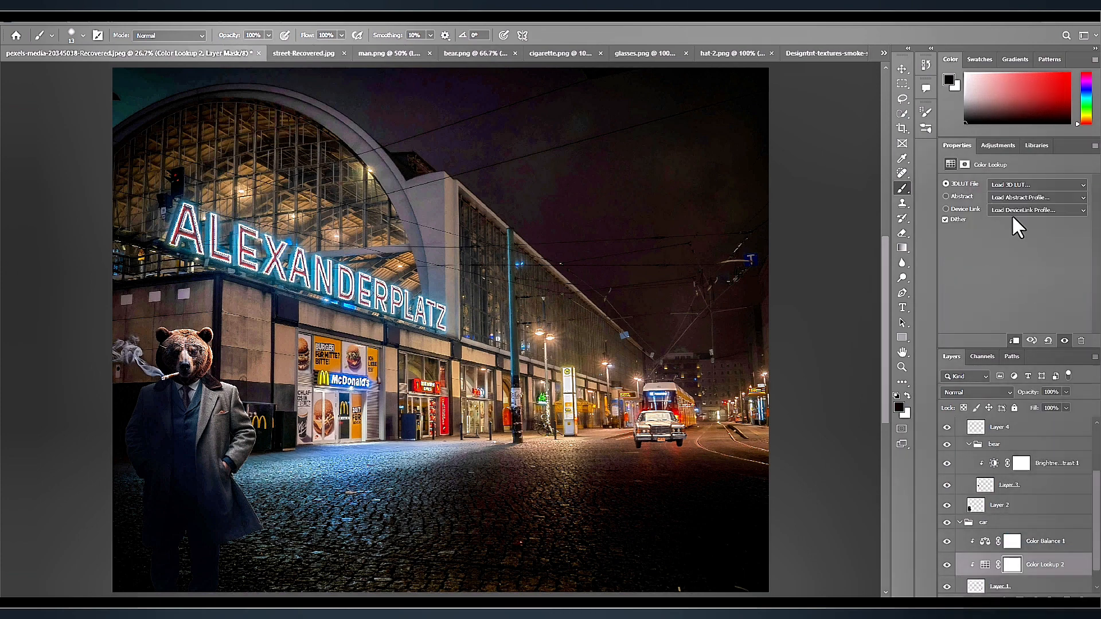
click(1003, 185)
click(1027, 470)
drag(1027, 393, 1008, 398)
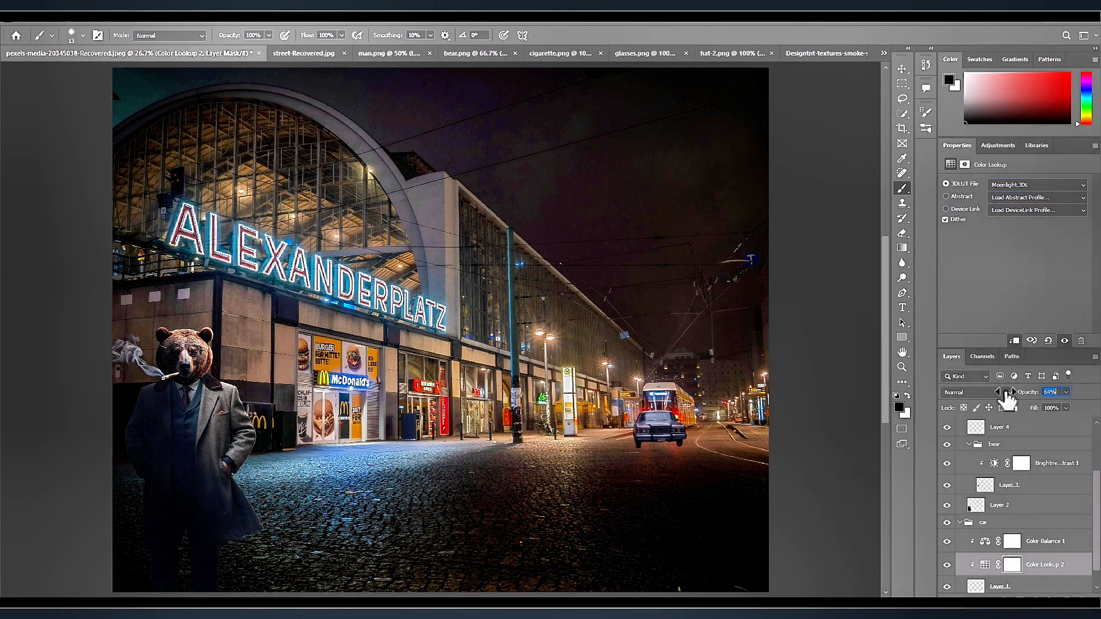
Add a new layer between the car group and the background and name it "car shadow".
click(978, 585)
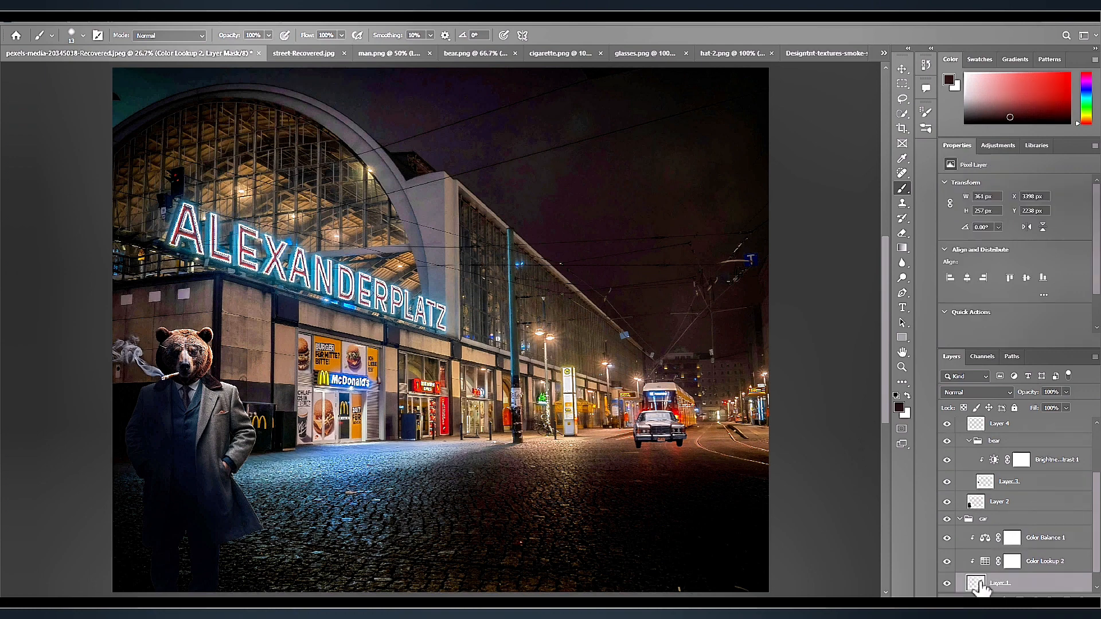
drag(985, 571, 985, 579)
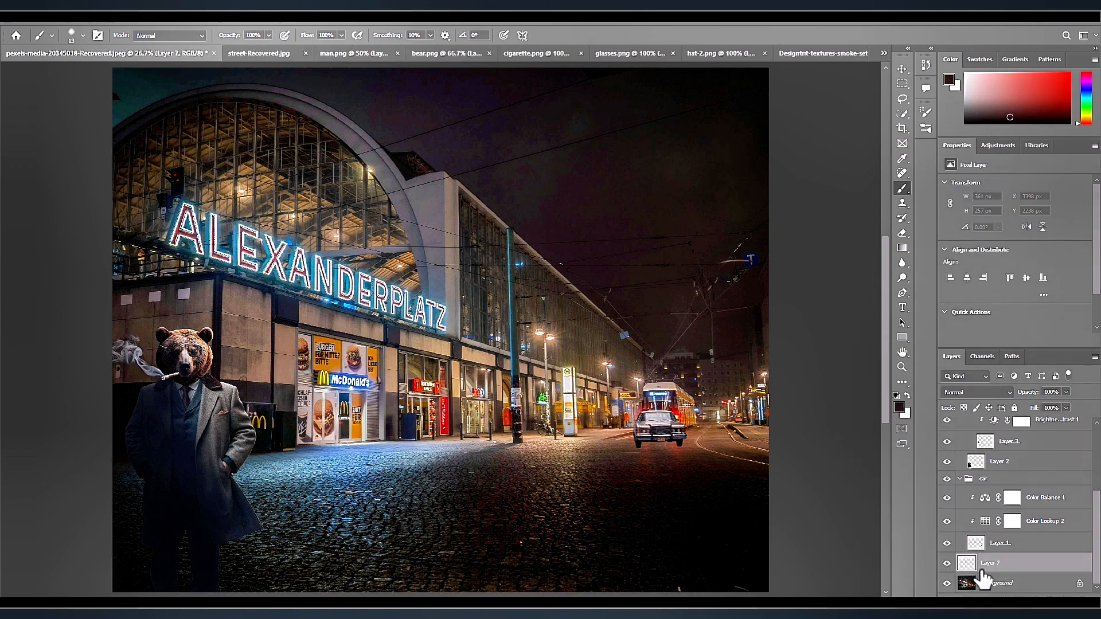
key(Return)
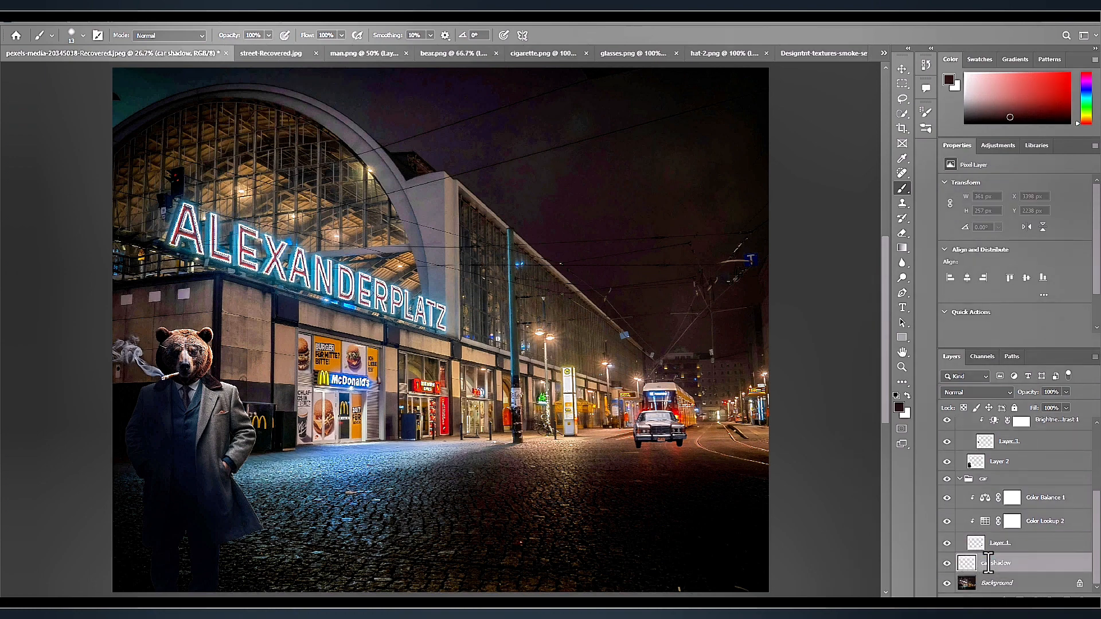
Flatten the brush tip to 18% roundness and set its size to 500 px.
key(F5)
mouse_move(897, 214)
mouse_down()
mouse_move(890, 253)
mouse_move(890, 241)
mouse_up()
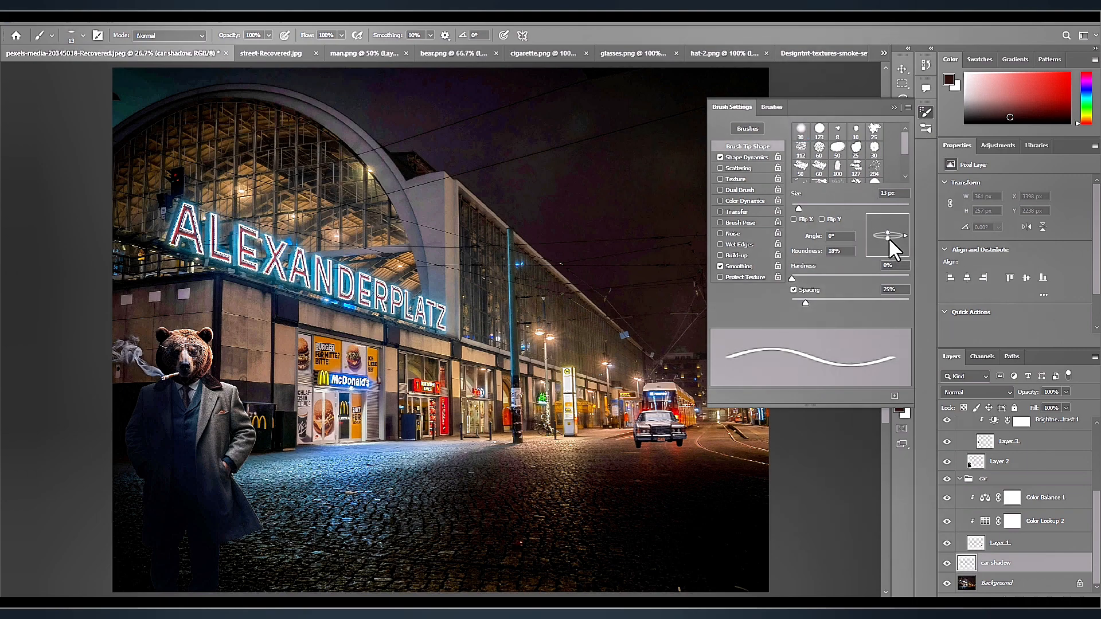
drag(900, 196, 823, 196)
text(500)
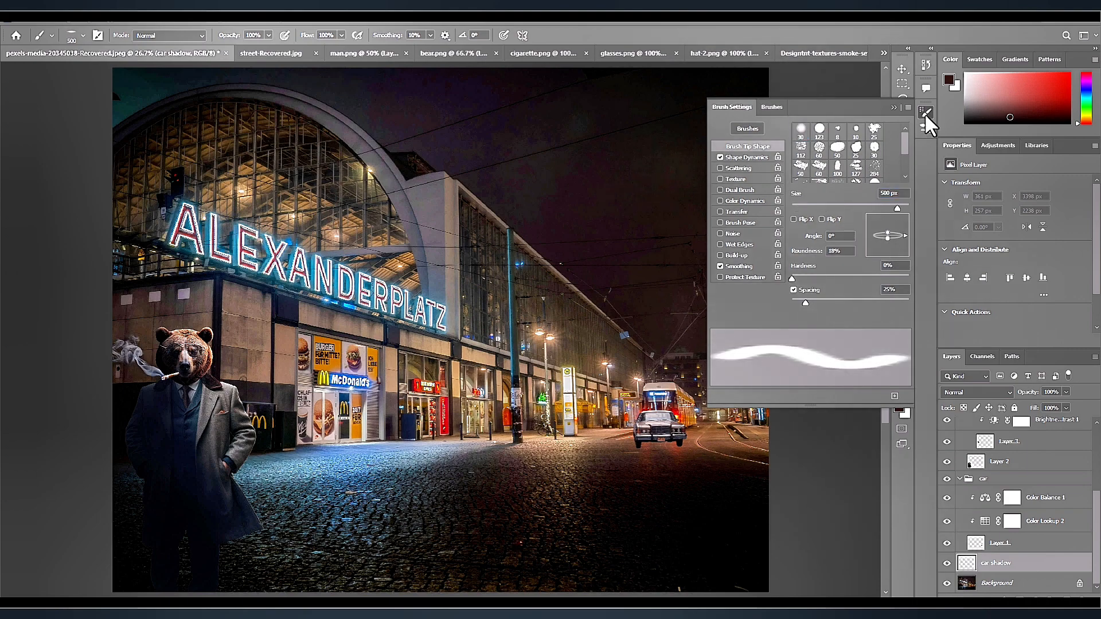
click(925, 112)
Paint a wide, soft dark-brown base shadow on the road under the car and shrink the brush.
scroll(635, 369, up, 8)
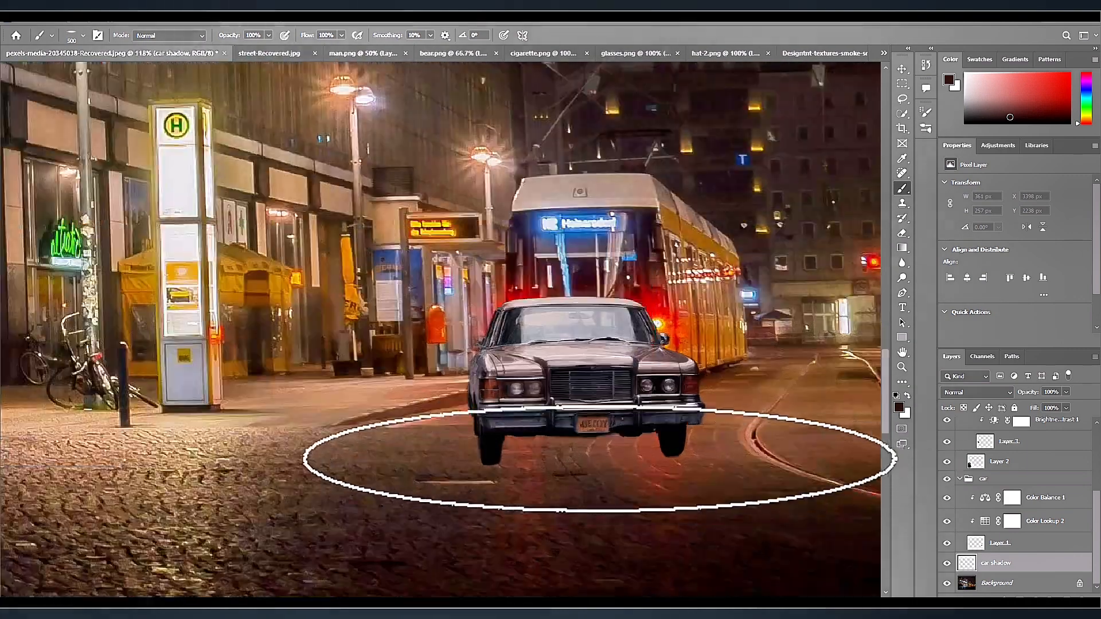
click(587, 473)
key(bracketleft)
key(bracketleft)
key(bracketleft)
key(bracketleft)
key(bracketleft)
key(bracketleft)
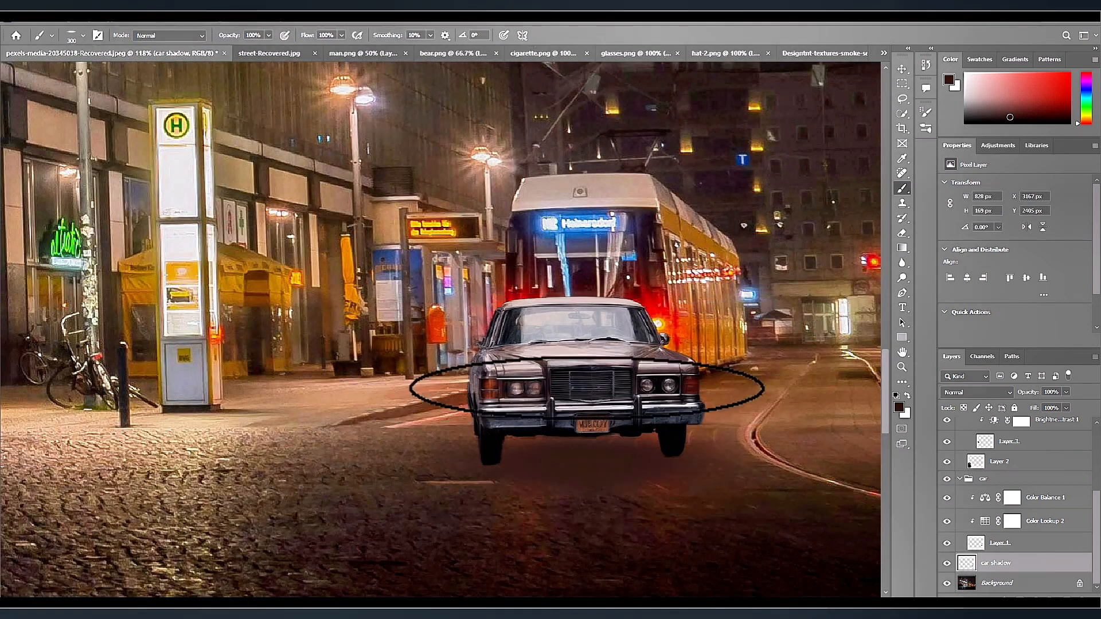
Set the foreground colour to black and paint a denser contact shadow under the car at 54% brush opacity.
click(899, 407)
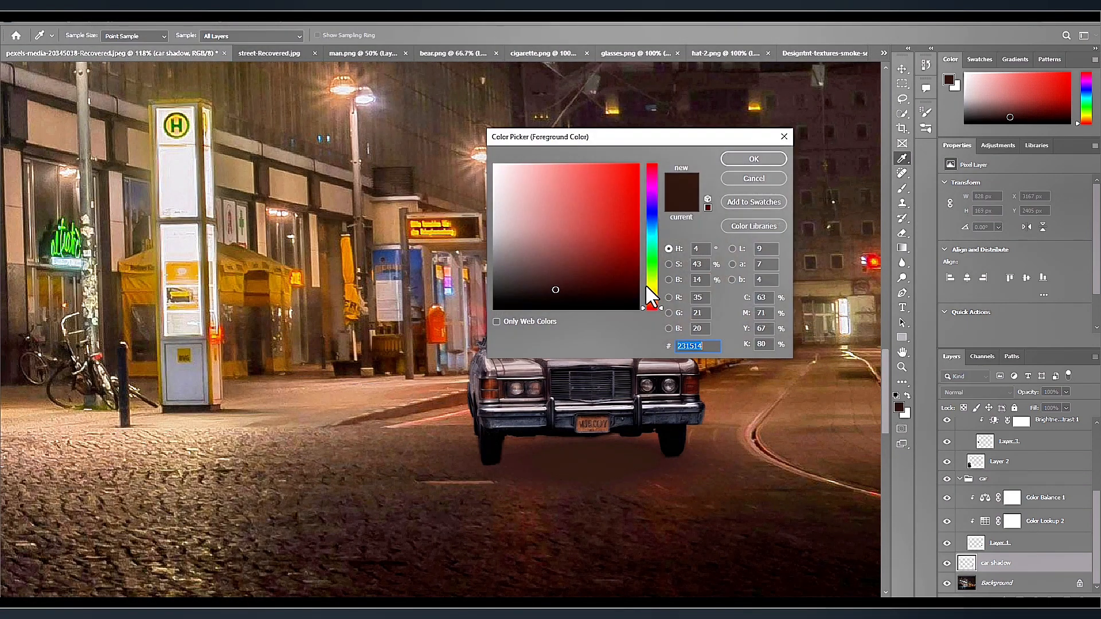
click(625, 310)
click(753, 160)
drag(607, 447, 623, 462)
right_click(622, 462)
key(Return)
key(bracketright)
key(bracketright)
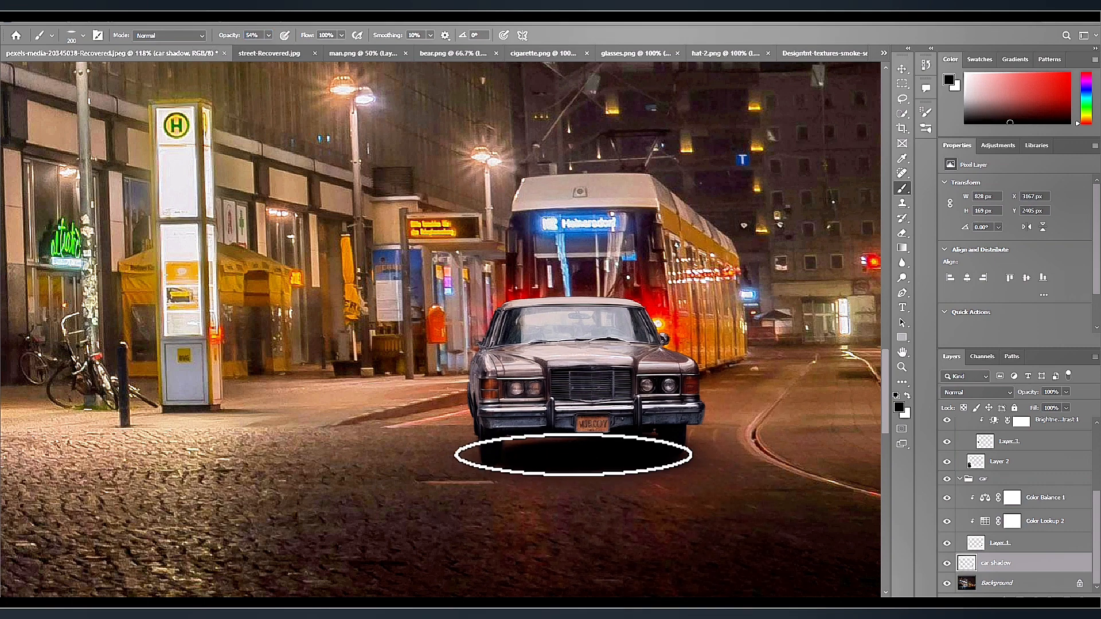
key(bracketright)
key(bracketright)
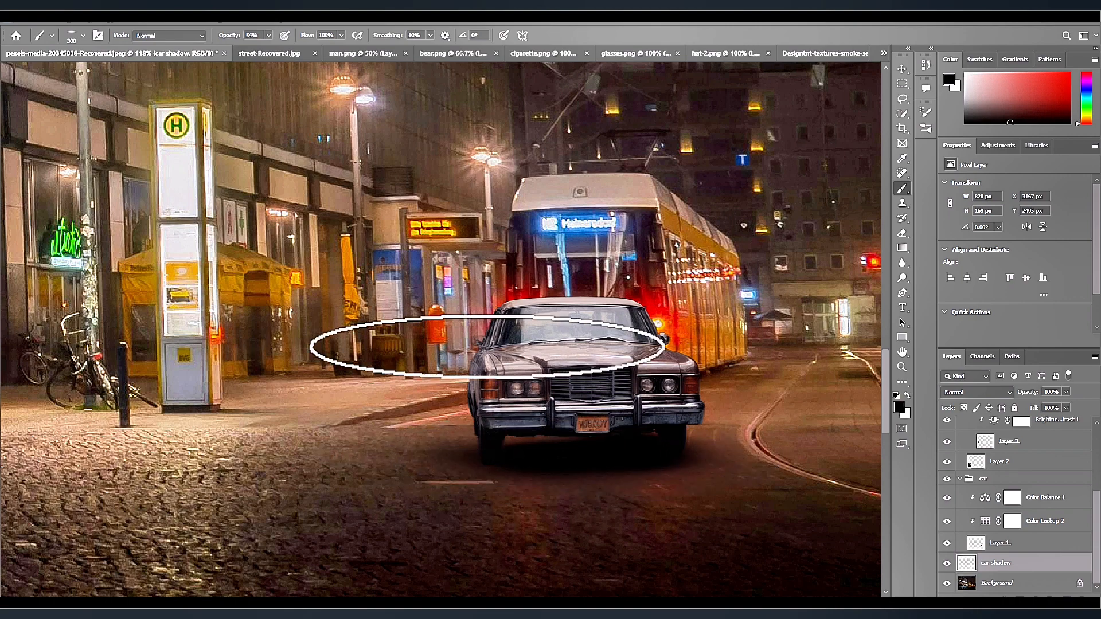
Within the suited man's outline, darken his lower coat and legs on Layer 2 with a 500 px black brush at 38% opacity, and deselect.
scroll(528, 457, down, 8)
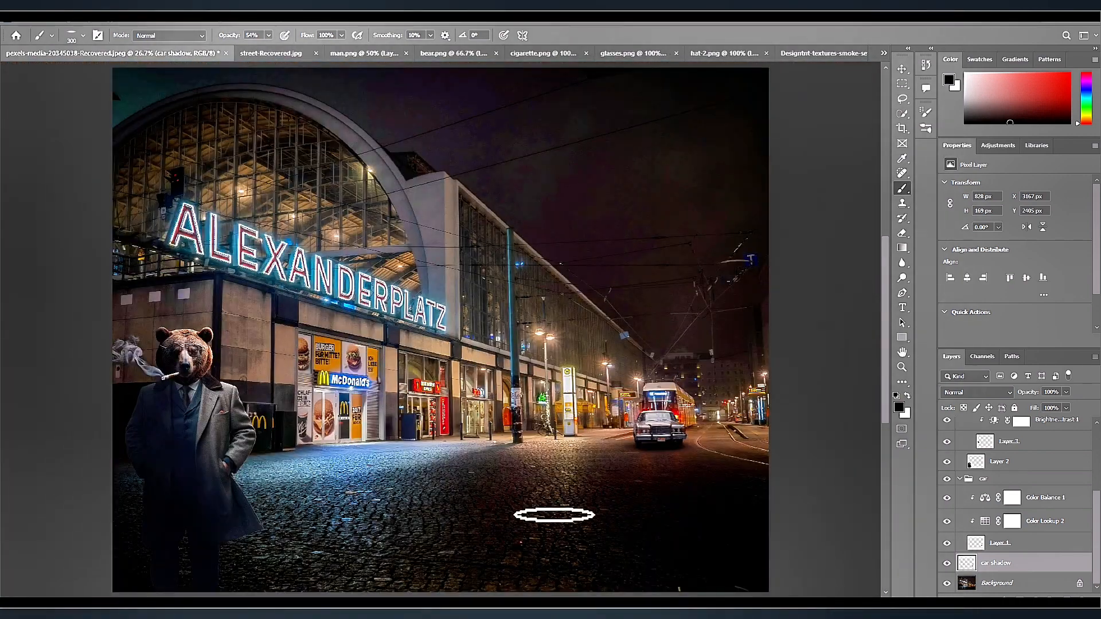
ctrl+click(978, 463)
click(58, 32)
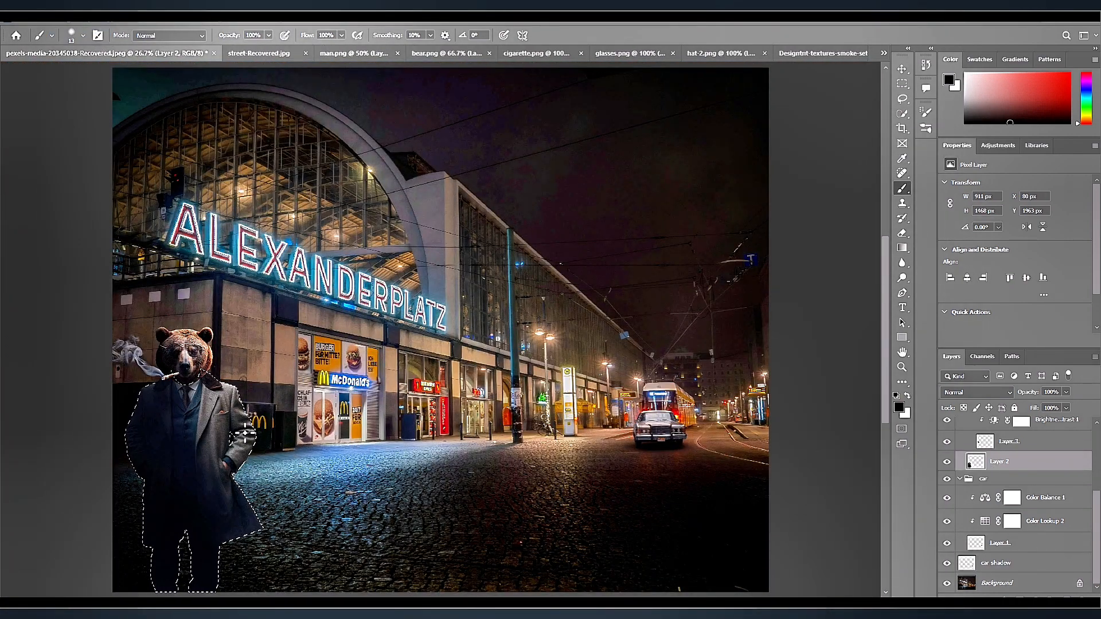
key(bracketright)
key(bracketright)
key(bracketright)
key(bracketright)
key(bracketright)
key(bracketright)
key(bracketright)
key(bracketright)
key(bracketright)
key(bracketright)
key(bracketright)
drag(228, 37, 192, 46)
mouse_move(262, 519)
mouse_down()
mouse_move(222, 579)
mouse_move(145, 590)
mouse_up()
key(ctrl+d)
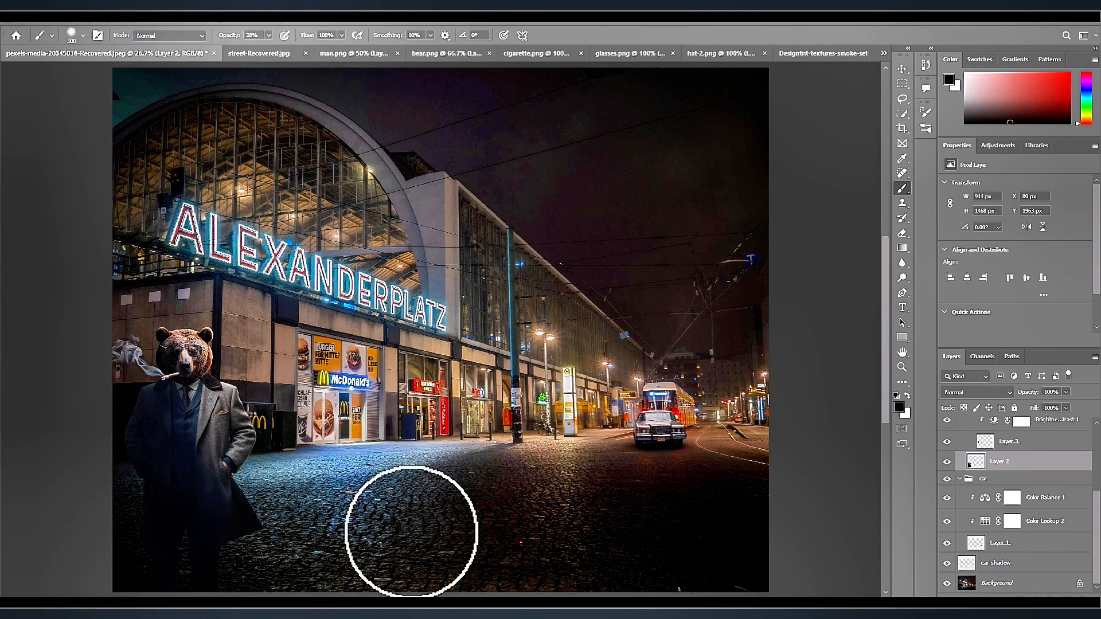
Add an empty layer directly above the background and make a rectangular selection of the full-width street foreground below the buildings.
click(1004, 584)
click(1066, 597)
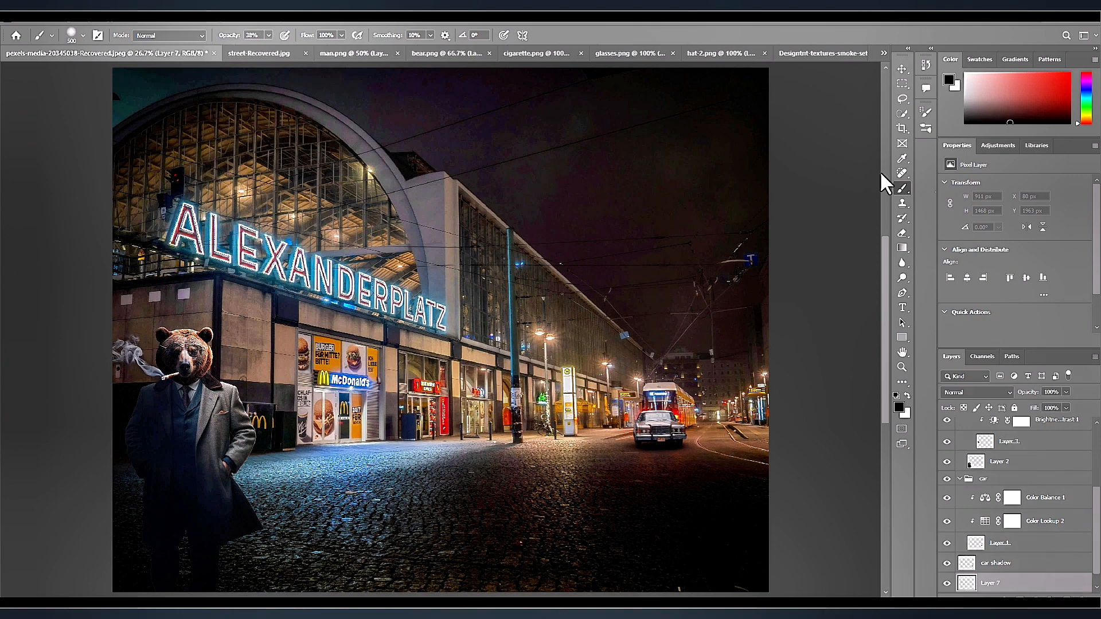
click(901, 84)
drag(797, 590, 79, 442)
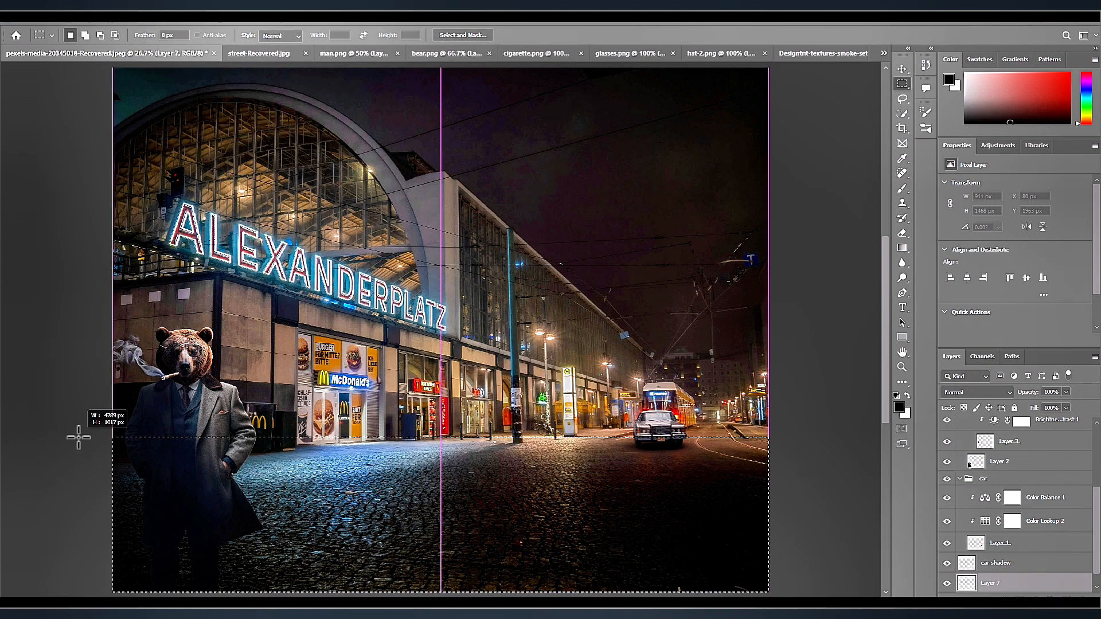
Feather the street selection with a radius of 40 pixels.
click(144, 21)
mouse_move(172, 191)
click(288, 234)
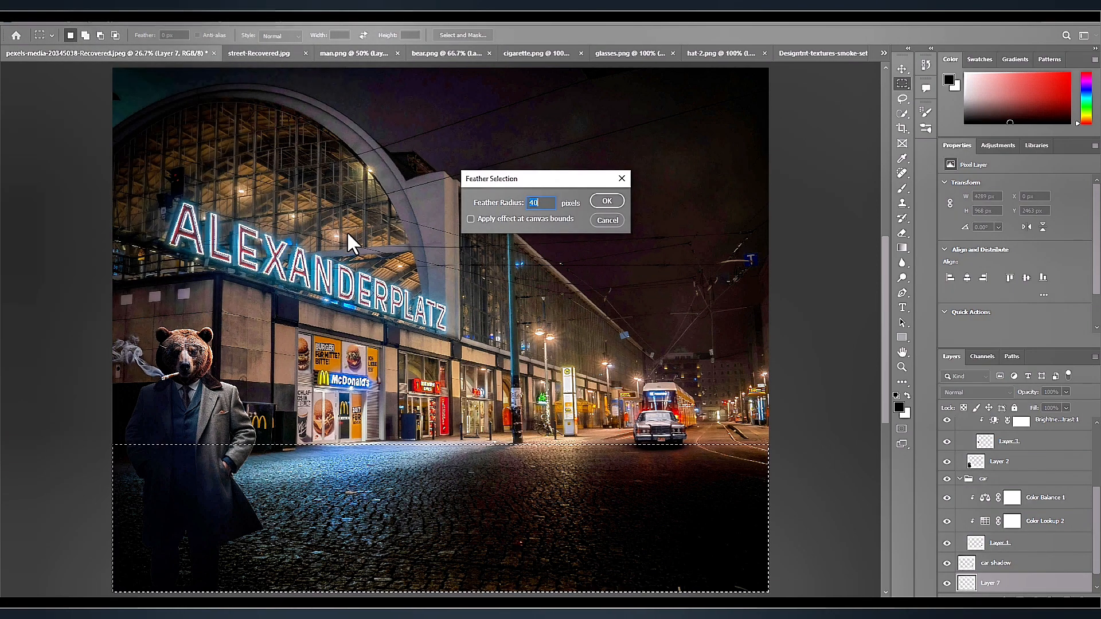
key(Return)
Fill the feathered street selection on the new layer with a very dark navy colour.
click(54, 17)
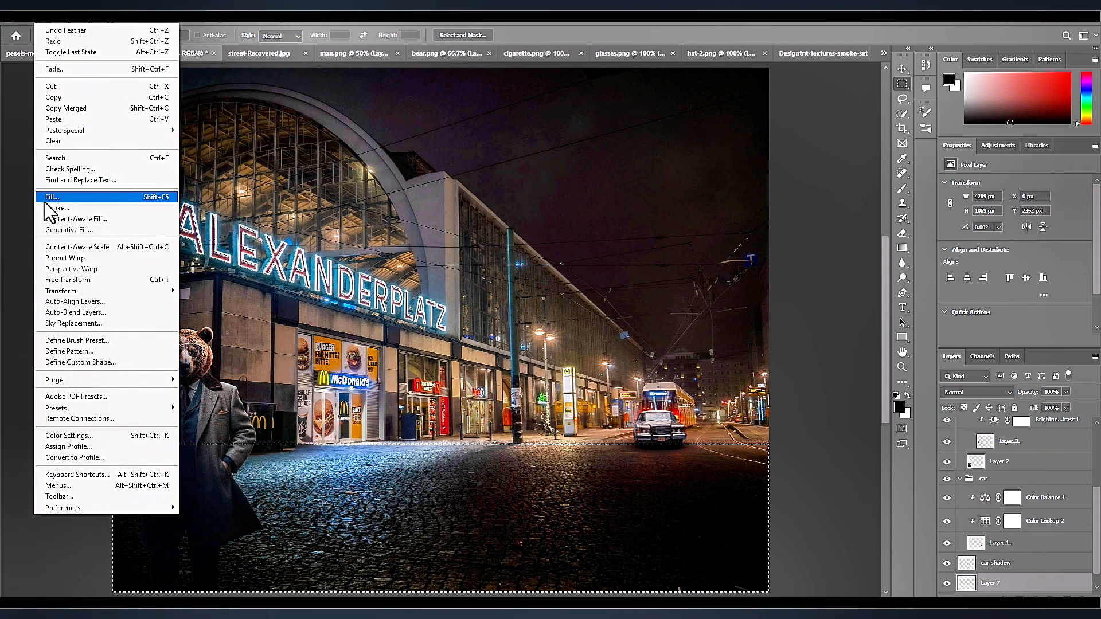
click(43, 202)
click(536, 165)
click(543, 182)
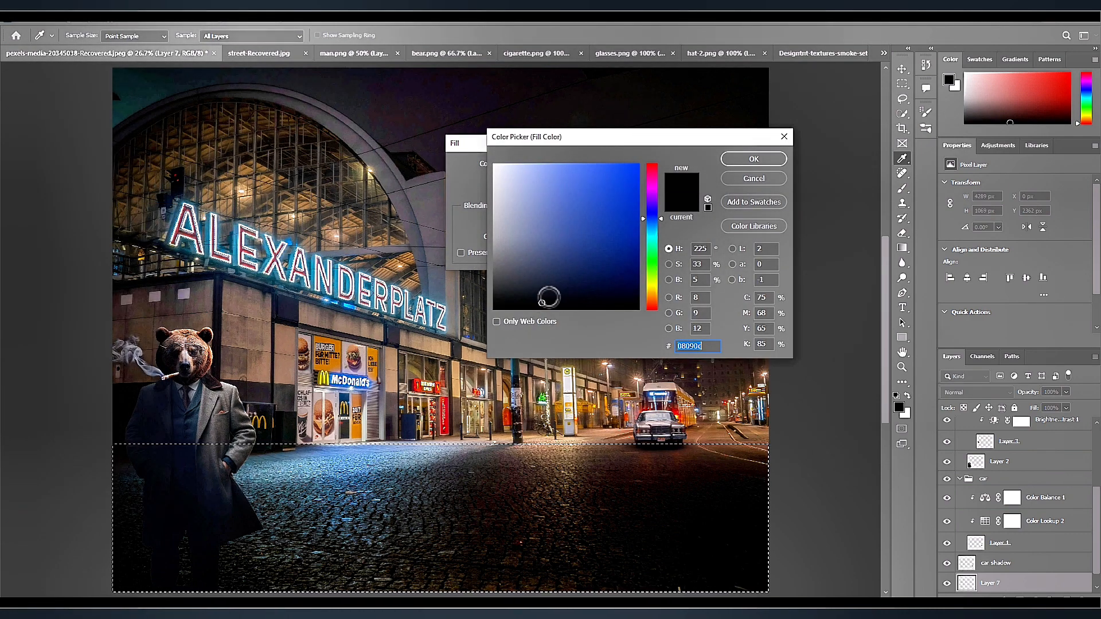
click(754, 159)
click(617, 165)
key(m)
Fade the dark fill so the cobblestones show through as a subtly darkened street, and clear the selection.
click(38, 21)
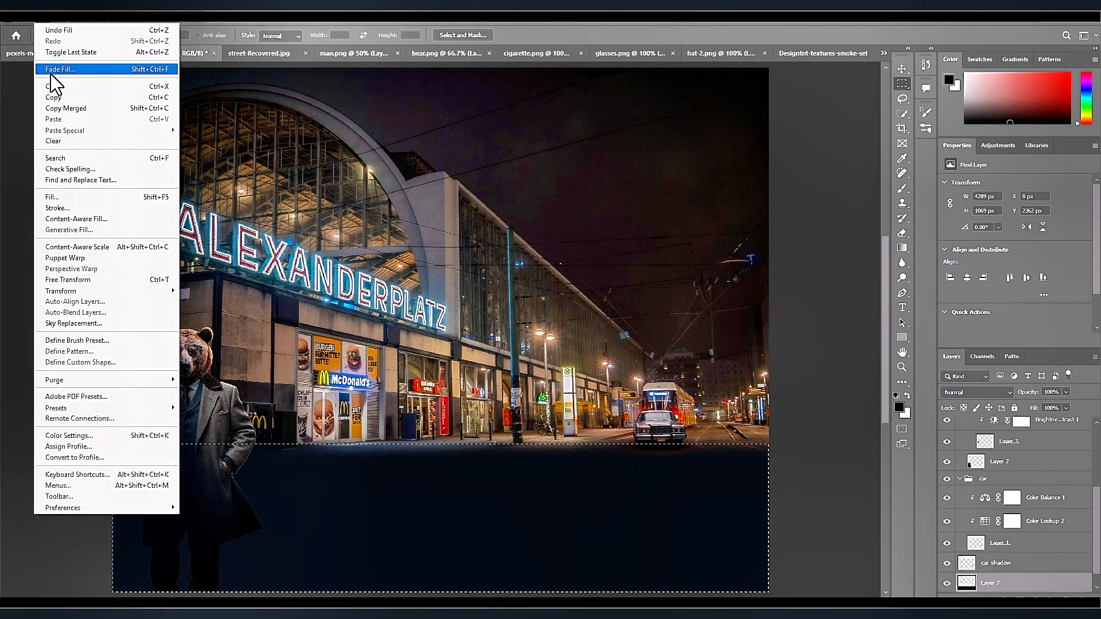
click(53, 70)
mouse_move(504, 206)
mouse_down()
mouse_move(483, 207)
mouse_move(508, 208)
mouse_up()
click(601, 194)
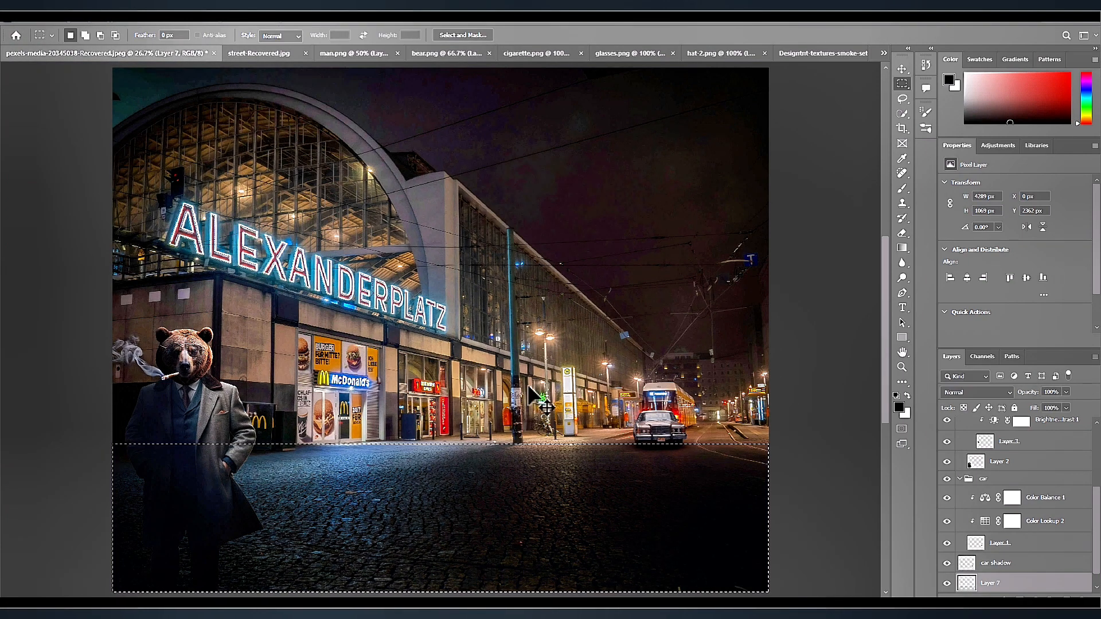
key(ctrl+d)
Load the suited man's outline from Layer 2 as a selection and brush black shading over the coat's left side.
key(b)
scroll(961, 551, down, 1)
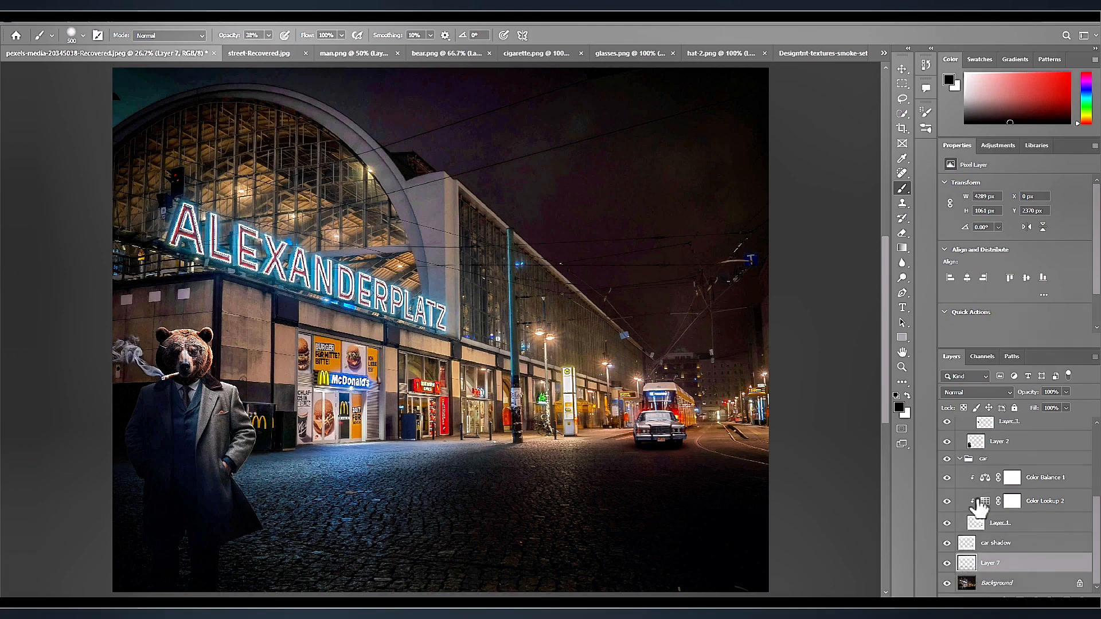
ctrl+click(975, 443)
click(975, 444)
scroll(61, 470, up, 5)
drag(276, 406, 620, 266)
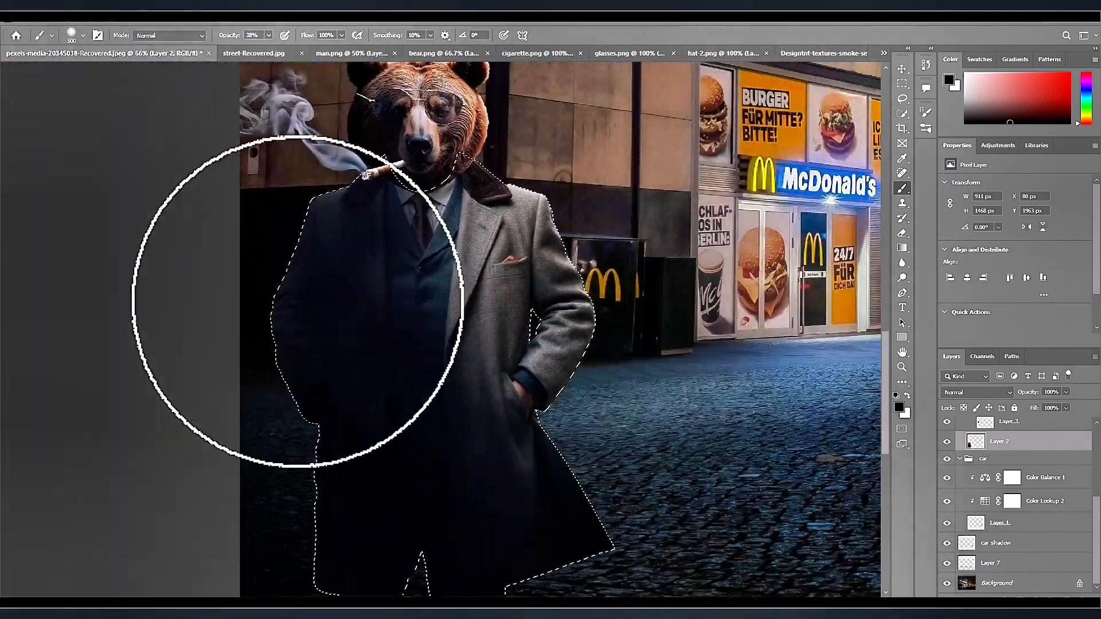
drag(298, 300, 270, 268)
Reduce the brush to 200 px with 0% hardness and deepen the black shading along the coat's left edge from shoulder to hem.
key(bracketleft)
key(bracketleft)
key(bracketleft)
key(bracketleft)
right_click(281, 236)
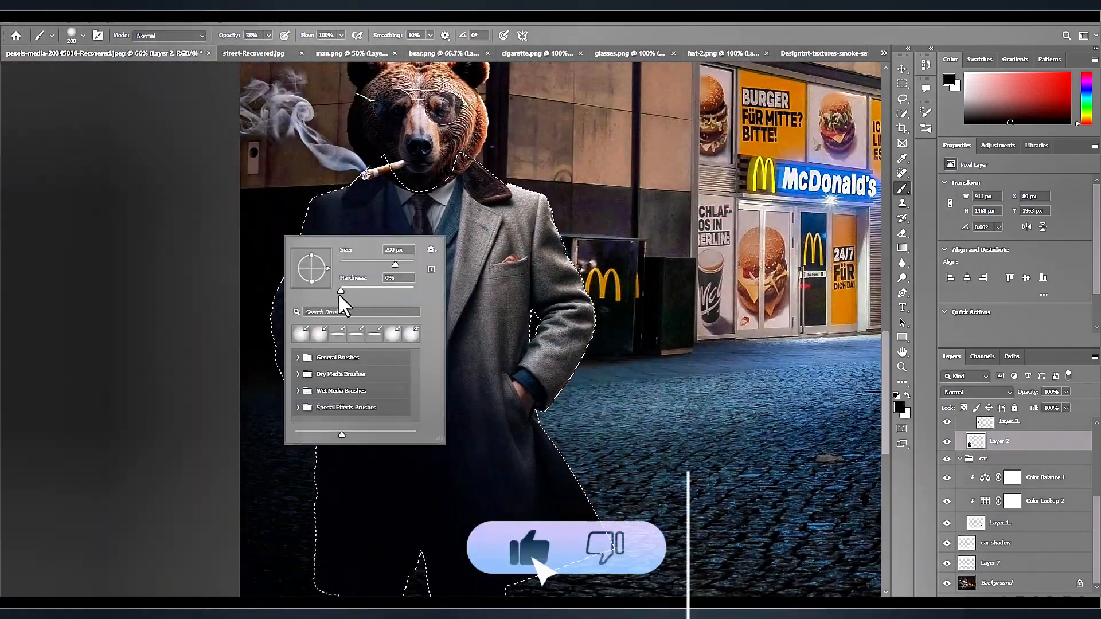
mouse_move(305, 212)
mouse_down()
mouse_move(258, 312)
mouse_move(301, 538)
mouse_move(258, 344)
mouse_move(299, 197)
mouse_move(280, 408)
mouse_up()
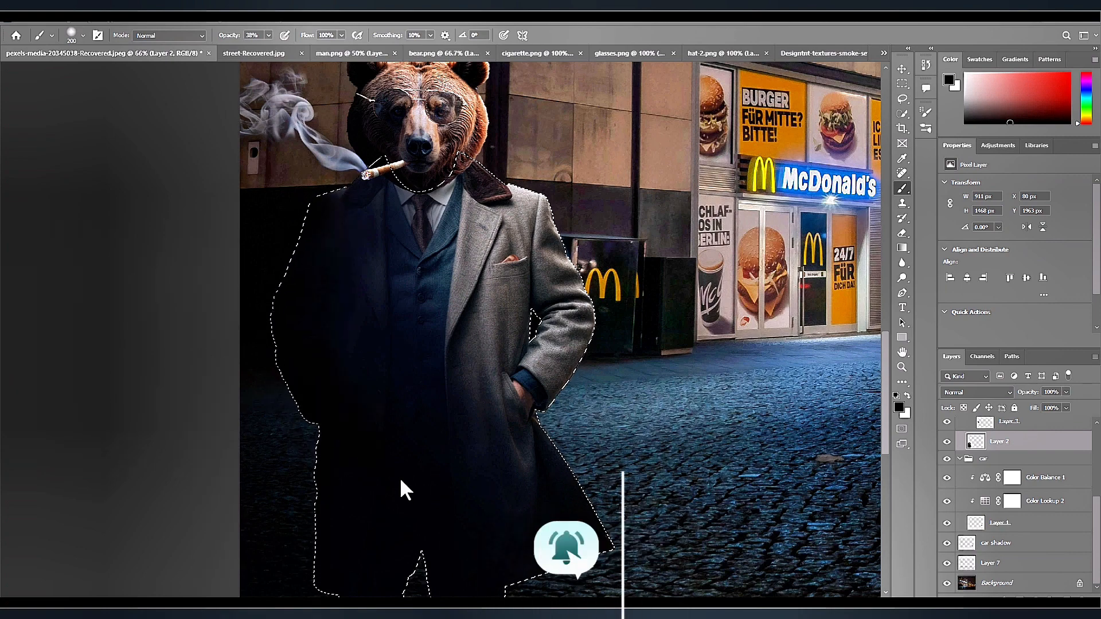
key(ctrl+0)
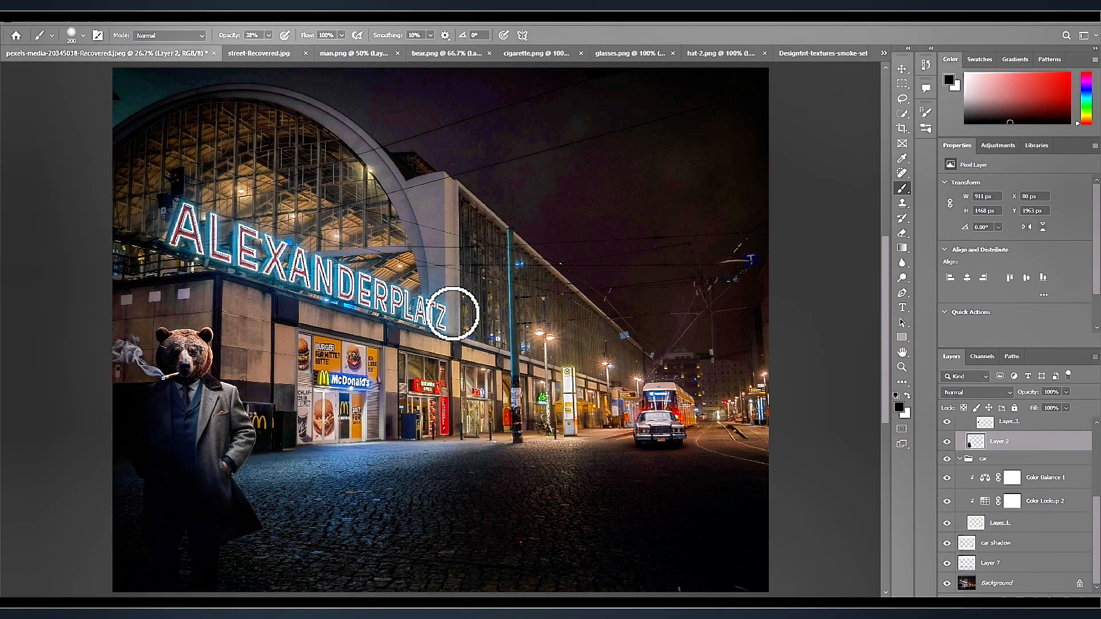